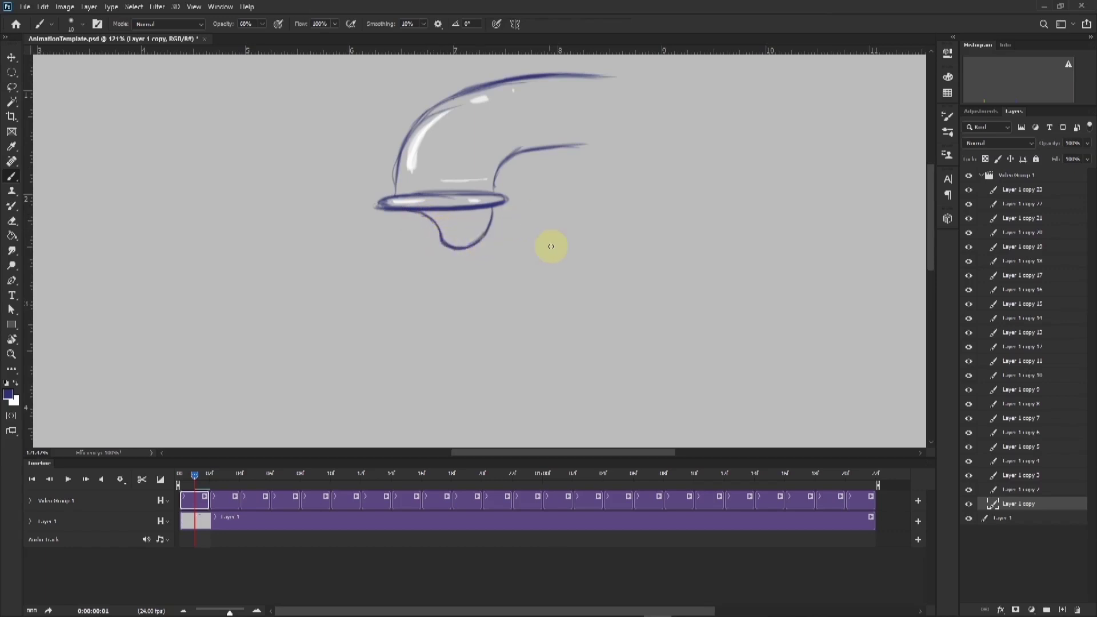
Select the second frame's clip, Layer 1 copy 2, at the playhead and enable onion skins for the timeline.
left_click(225, 474)
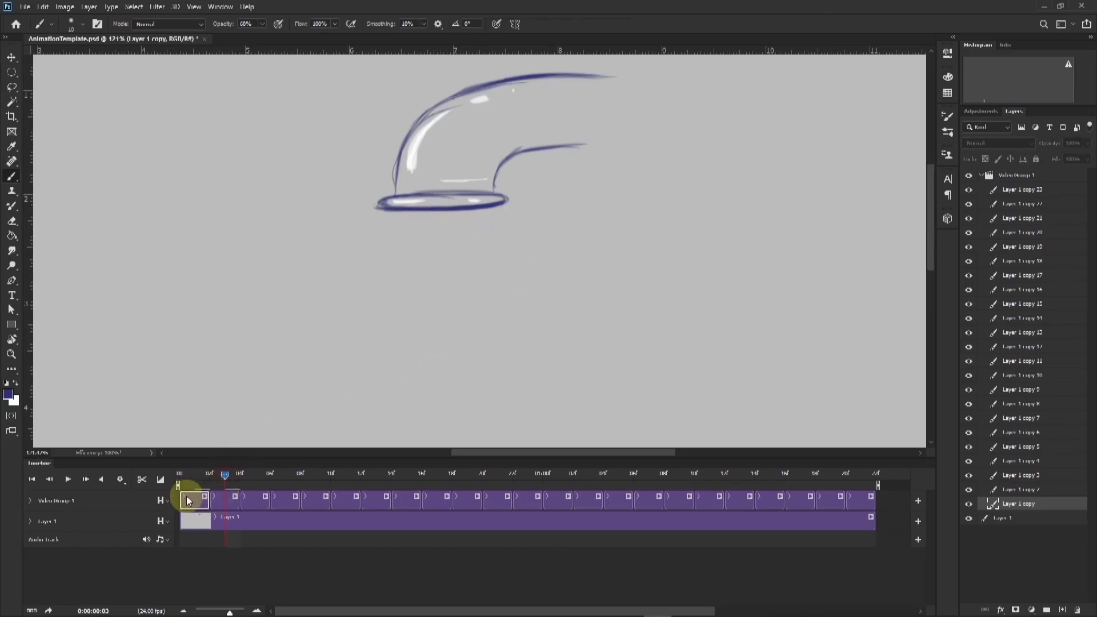
left_click(224, 502)
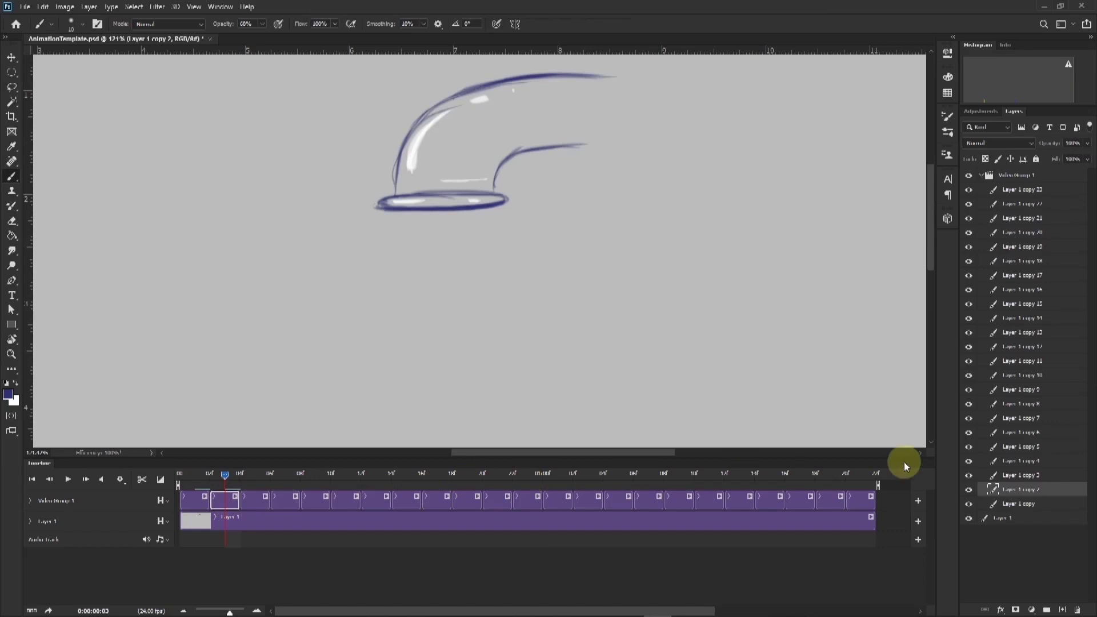
left_click(929, 465)
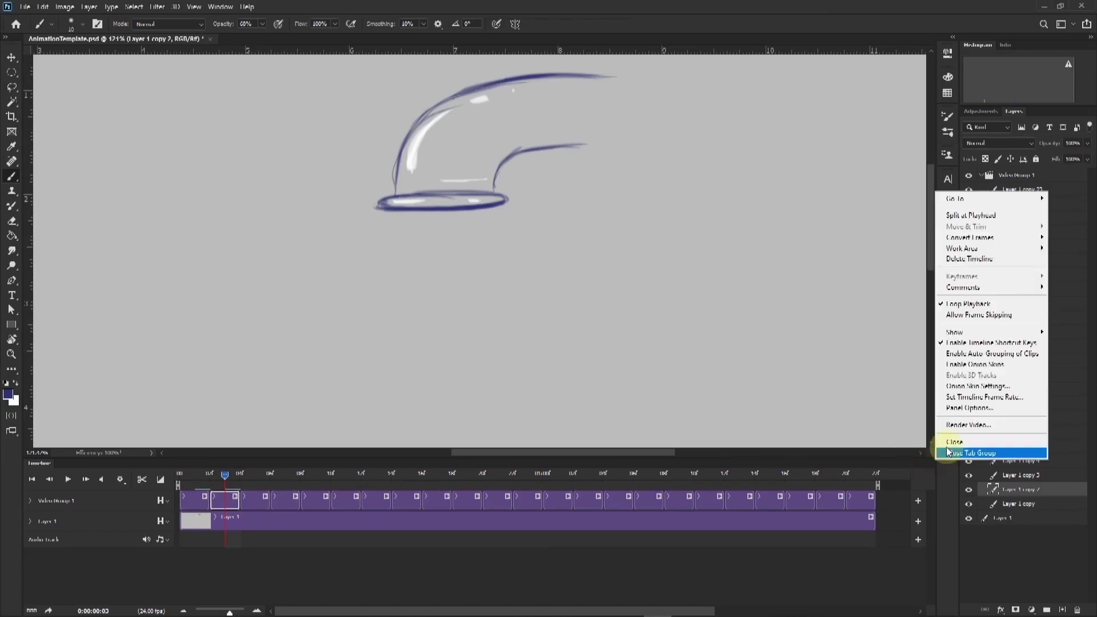
left_click(956, 378)
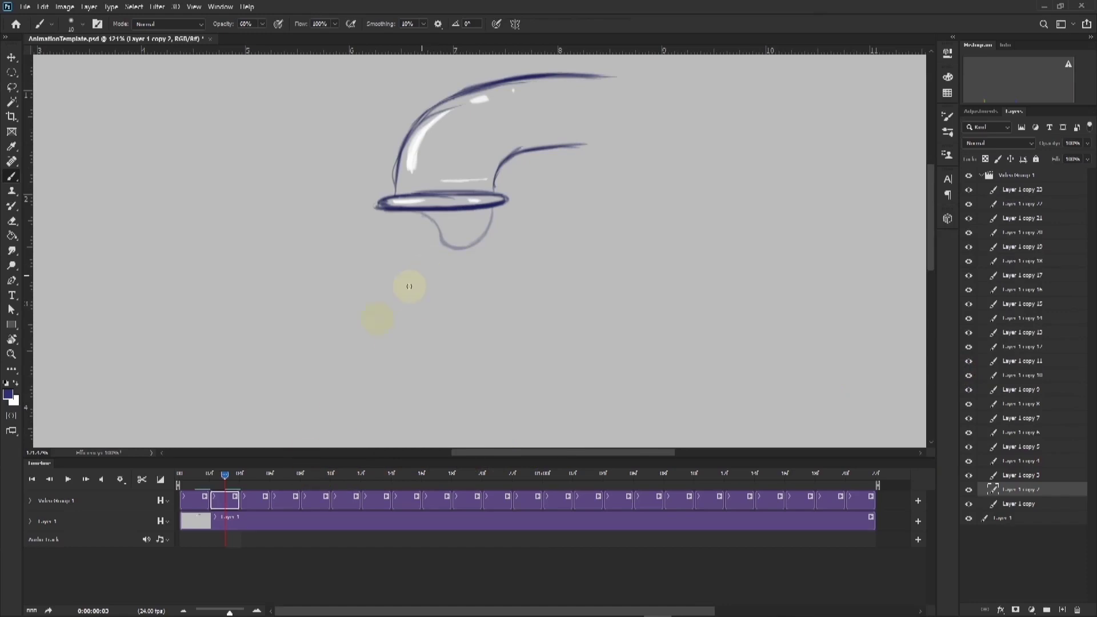
Draw the water drop under the faucet on Layer 1 copy 2, hanging slightly lower than the onion-skinned first drop.
left_click(197, 500)
left_click(223, 502)
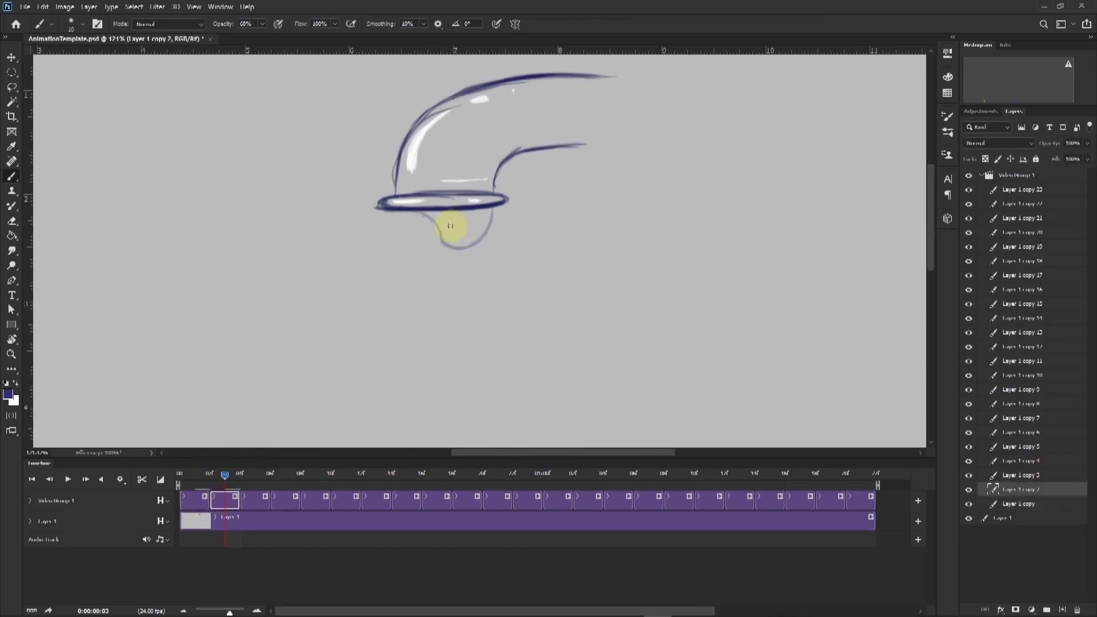
left_click_drag(424, 211, 435, 214)
left_click(438, 222)
mouse_move(441, 231)
left_mouse_down()
mouse_move(481, 247)
mouse_move(458, 253)
mouse_move(485, 243)
mouse_move(467, 253)
mouse_move(493, 227)
mouse_move(482, 245)
mouse_move(492, 207)
mouse_move(486, 239)
mouse_move(457, 252)
mouse_move(430, 212)
mouse_move(472, 255)
left_mouse_up()
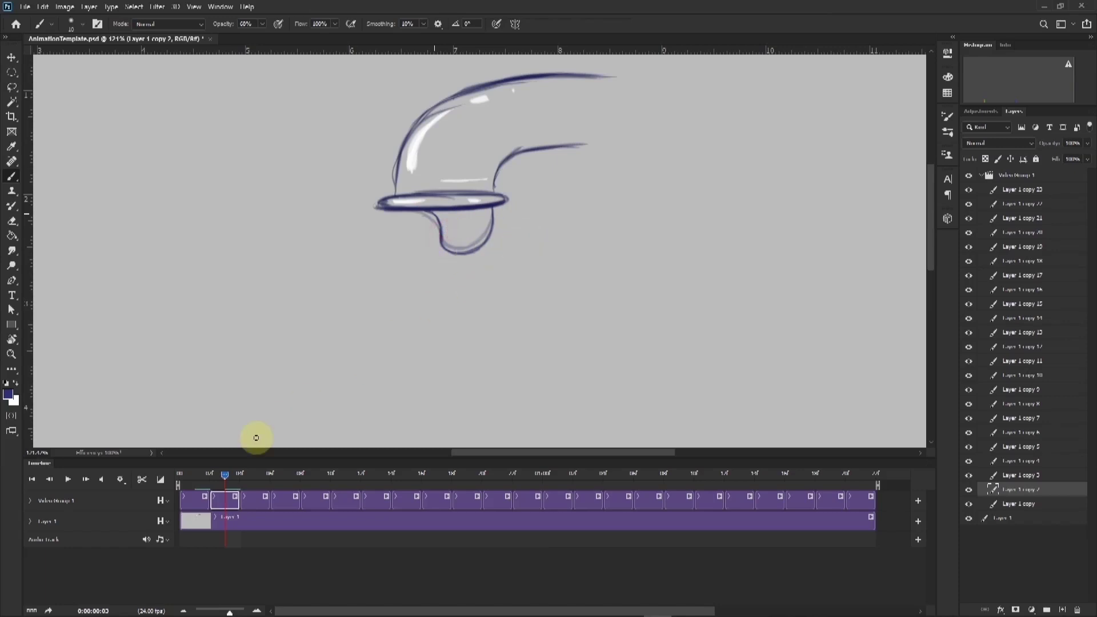
On the third frame, Layer 1 copy 3, draw the drop stretching further down with straighter sides.
left_click_drag(223, 474, 255, 492)
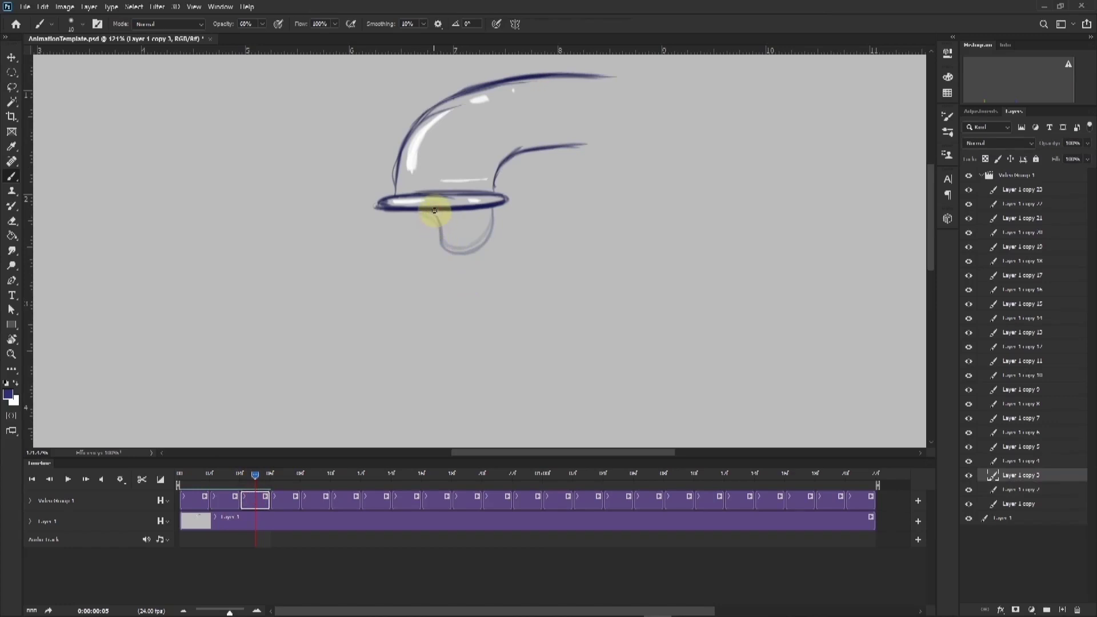
mouse_move(437, 213)
left_mouse_down()
mouse_move(454, 261)
mouse_move(490, 261)
mouse_move(449, 276)
mouse_move(457, 260)
mouse_move(443, 242)
mouse_move(461, 261)
mouse_move(448, 260)
mouse_move(479, 259)
left_mouse_up()
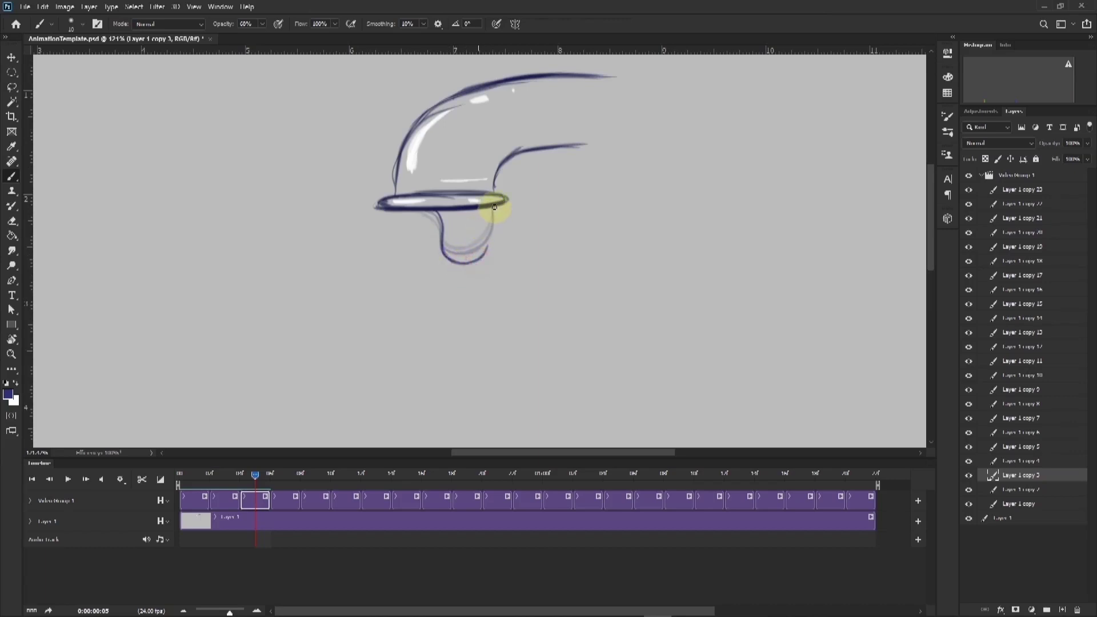
left_click_drag(494, 206, 486, 250)
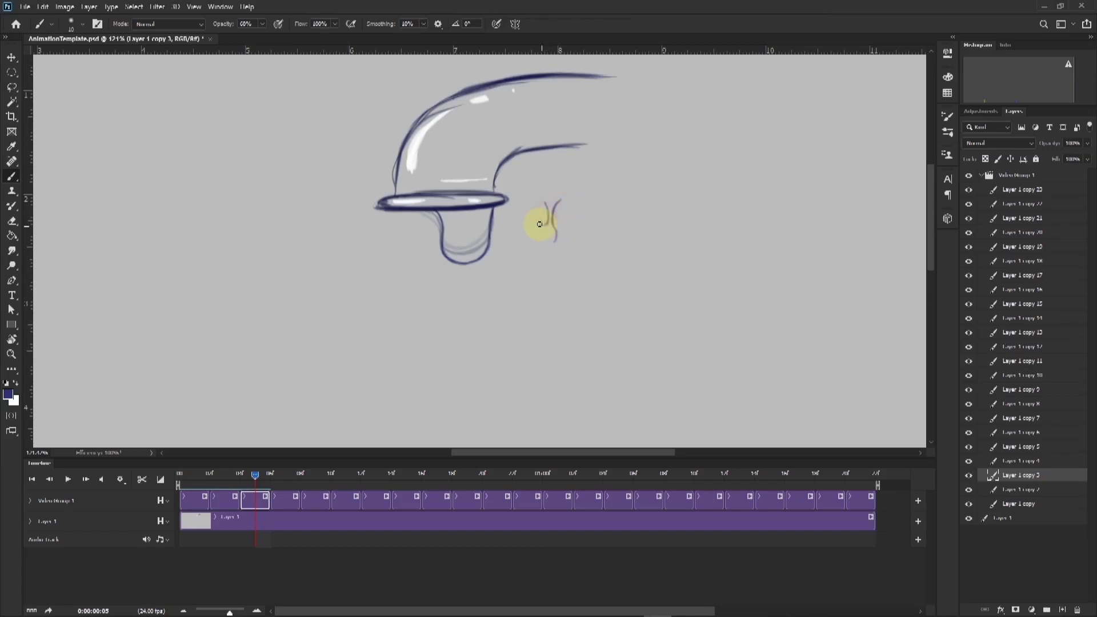
On the fourth frame, Layer 1 copy 4, draw a longer drop extending below the previous outline.
left_click(284, 473)
left_click(284, 499)
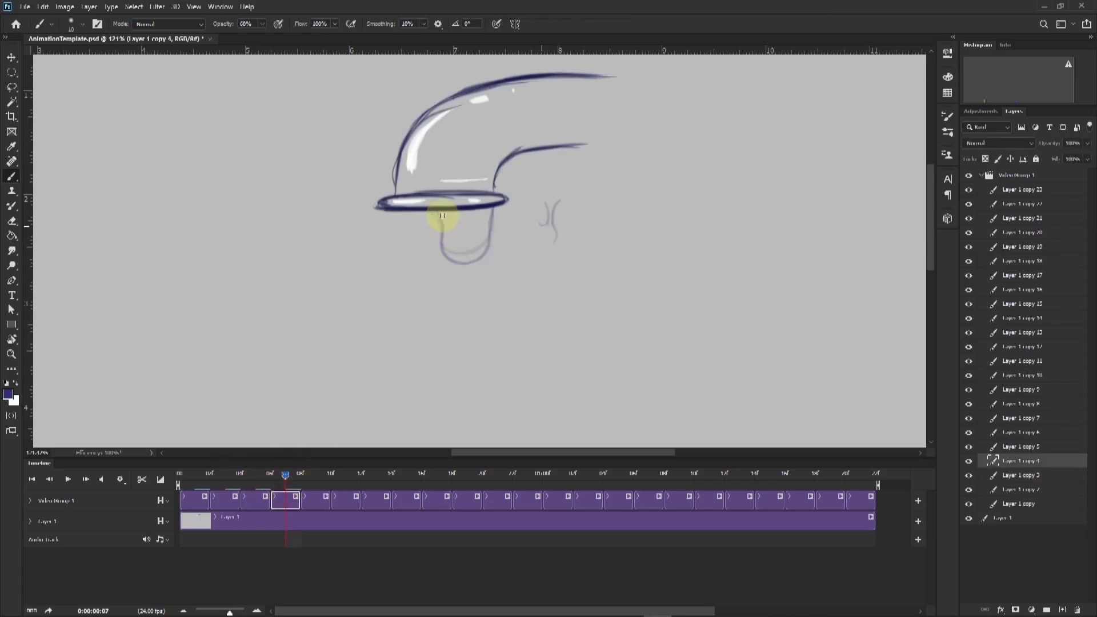
left_click_drag(440, 212, 451, 276)
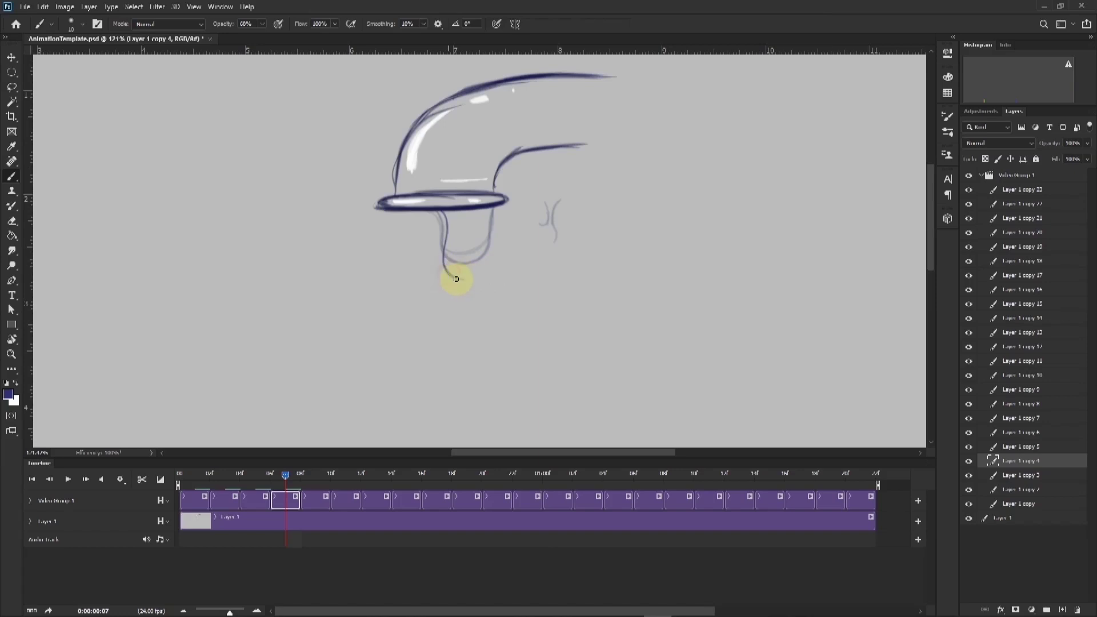
left_click_drag(459, 280, 485, 264)
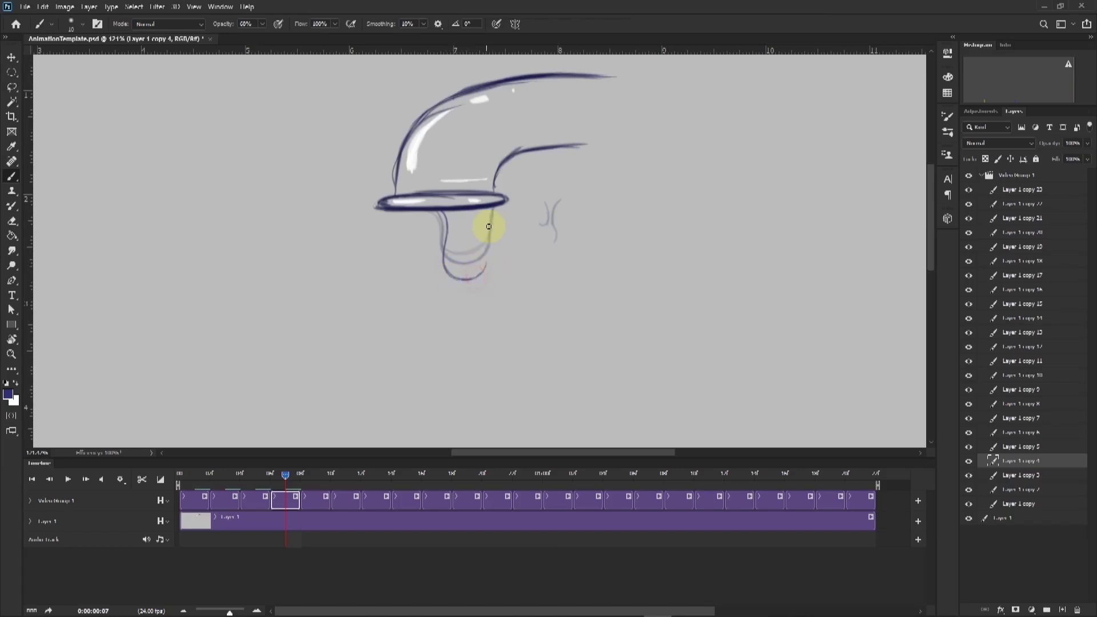
left_click_drag(495, 209, 487, 250)
mouse_move(492, 211)
left_mouse_down()
mouse_move(482, 269)
mouse_move(487, 253)
mouse_move(473, 280)
mouse_move(485, 262)
mouse_move(454, 277)
left_mouse_up()
key("z")
left_click_drag(508, 243, 442, 236)
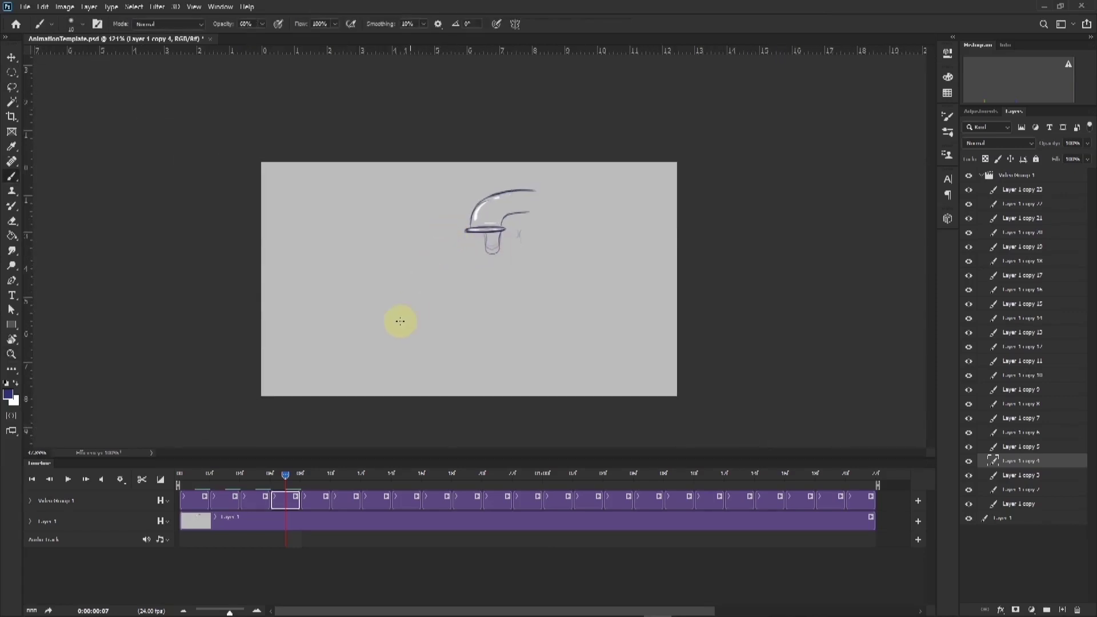
On the fifth frame, Layer 1 copy 5, draw the drop with a narrower neck and a rounded end just below the previous outline.
mouse_move(287, 479)
left_mouse_down()
mouse_move(176, 498)
mouse_move(318, 493)
left_mouse_up()
key("ctrl+space")
left_click_drag(520, 210, 584, 173)
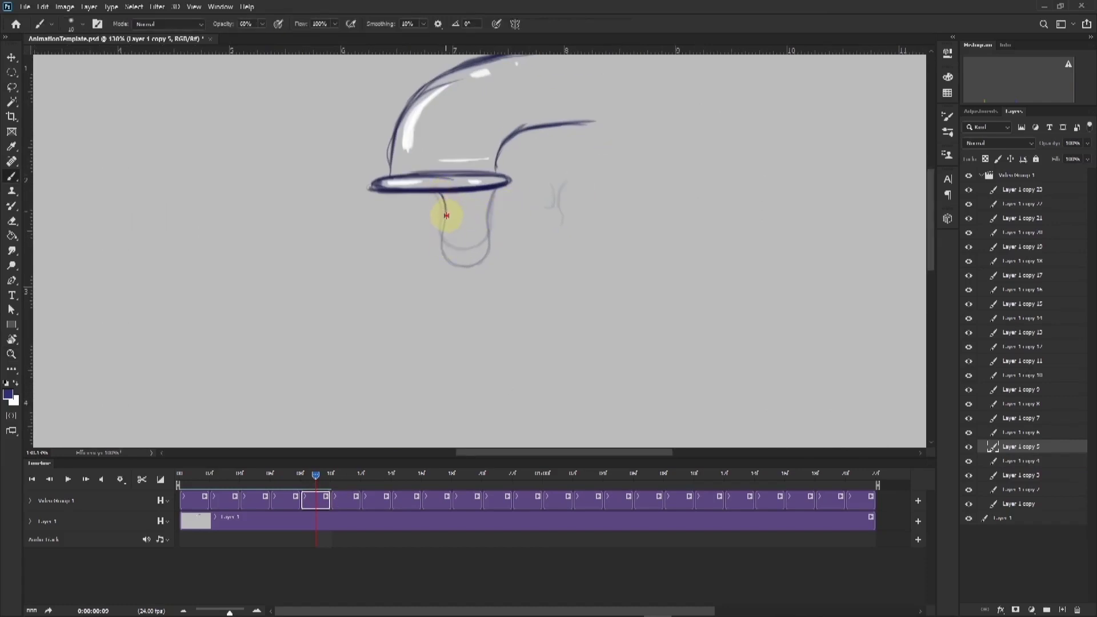
mouse_move(442, 236)
left_mouse_down()
mouse_move(440, 258)
mouse_move(463, 269)
left_mouse_up()
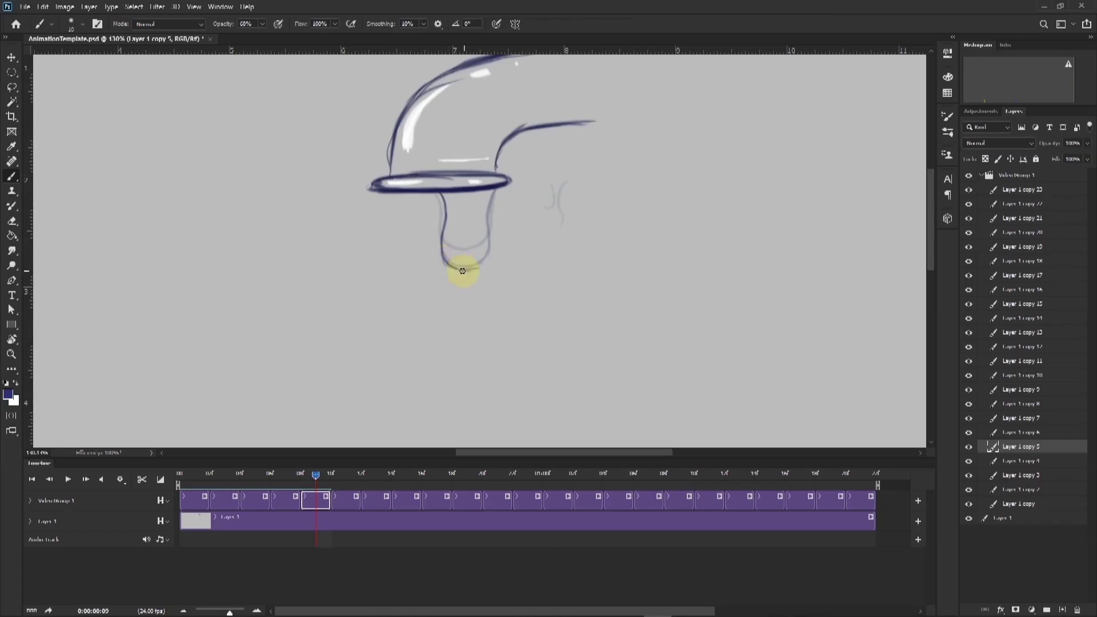
left_click_drag(486, 258, 489, 251)
left_click_drag(494, 190, 487, 205)
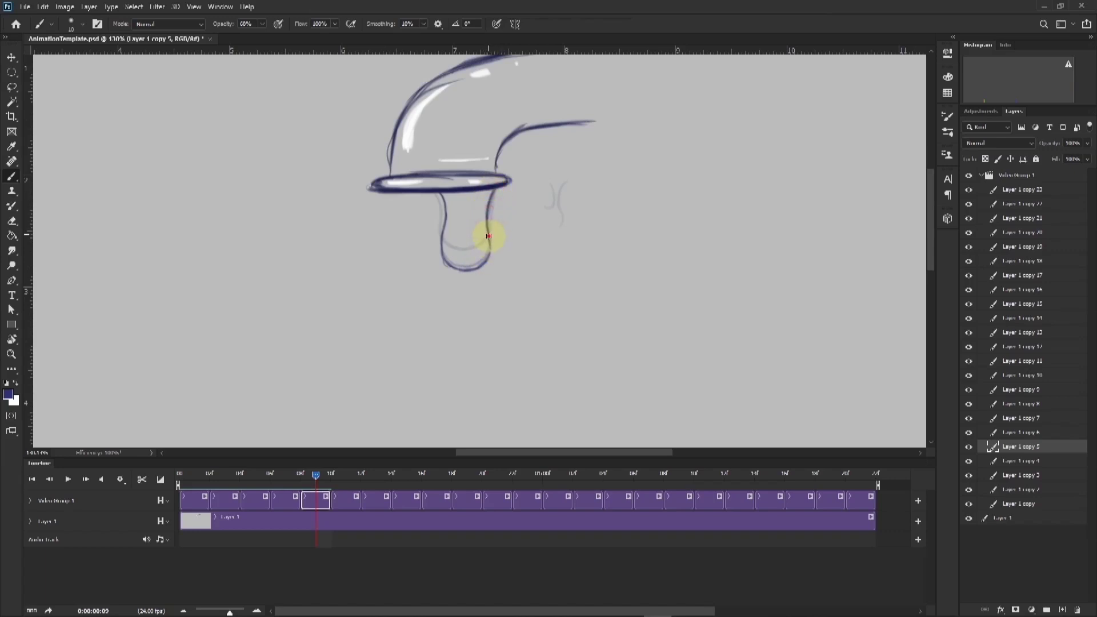
key("z")
left_click_drag(509, 235, 388, 335)
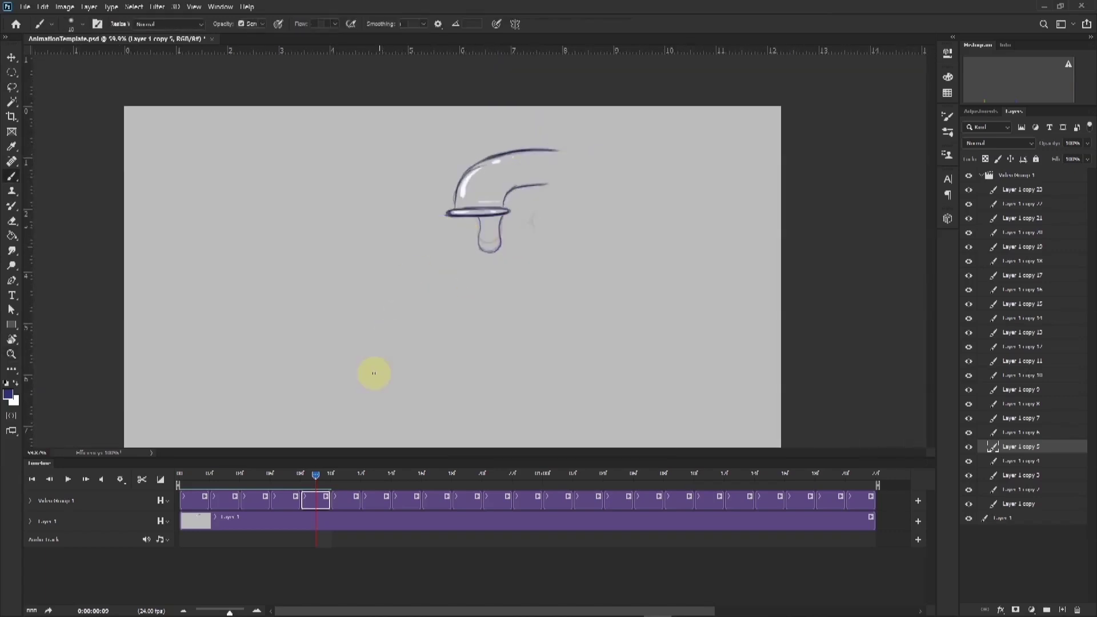
On the sixth frame, Layer 1 copy 6, draw the drop pulled slightly back up, keeping the pinched neck.
key("b")
mouse_move(306, 475)
left_mouse_down()
mouse_move(193, 473)
mouse_move(269, 474)
mouse_move(311, 497)
mouse_move(285, 500)
mouse_move(342, 497)
left_mouse_up()
key("z")
left_click_drag(533, 201, 593, 171)
key("b")
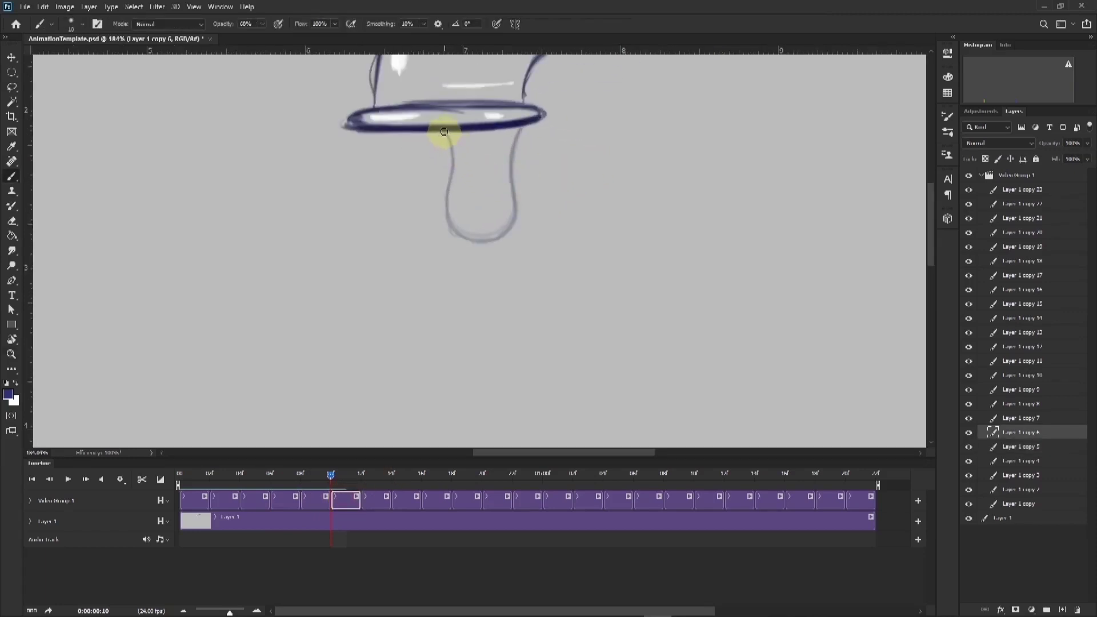
left_click_drag(444, 132, 449, 164)
mouse_move(331, 475)
left_mouse_down()
mouse_move(316, 472)
mouse_move(348, 473)
mouse_move(276, 481)
mouse_move(336, 485)
left_mouse_up()
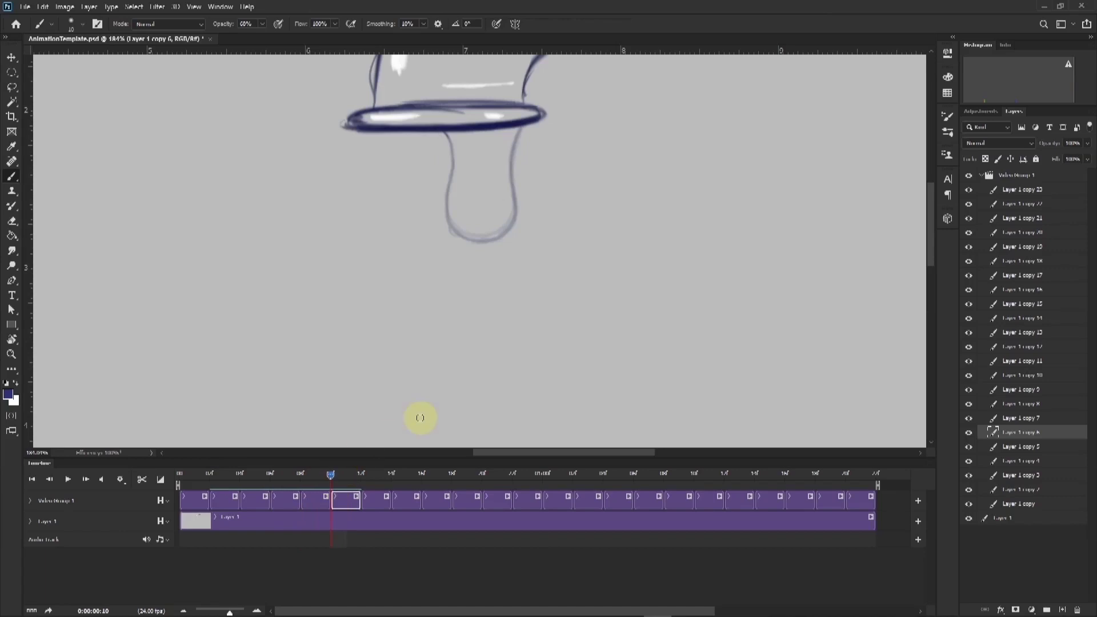
mouse_move(450, 142)
left_mouse_down()
mouse_move(446, 199)
mouse_move(496, 253)
mouse_move(475, 220)
mouse_move(484, 236)
mouse_move(474, 232)
mouse_move(507, 220)
mouse_move(458, 226)
mouse_move(447, 209)
mouse_move(459, 227)
mouse_move(450, 217)
mouse_move(485, 232)
mouse_move(448, 215)
mouse_move(474, 233)
mouse_move(454, 220)
mouse_move(507, 222)
mouse_move(524, 125)
mouse_move(514, 213)
mouse_move(498, 218)
mouse_move(510, 203)
mouse_move(497, 218)
mouse_move(515, 197)
mouse_move(511, 218)
mouse_move(490, 225)
mouse_move(453, 211)
mouse_move(337, 402)
left_mouse_up()
key("z")
left_click(330, 471)
On the seventh frame, Layer 1 copy 7, draw the drop slightly shorter than the previous outline, with a rounded bulb.
left_click_drag(330, 476, 364, 497)
left_click(375, 497)
key("z")
left_click_drag(548, 181, 587, 167)
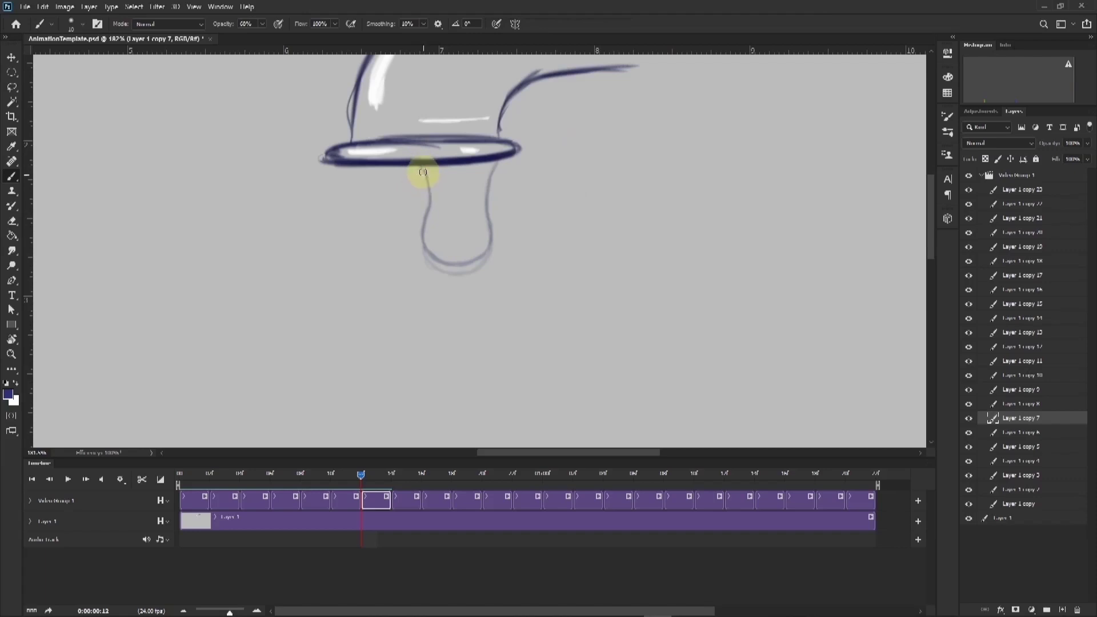
mouse_move(427, 209)
left_mouse_down()
mouse_move(422, 226)
mouse_move(467, 272)
mouse_move(447, 270)
left_mouse_up()
mouse_move(360, 475)
left_mouse_down()
mouse_move(345, 475)
mouse_move(363, 465)
left_mouse_up()
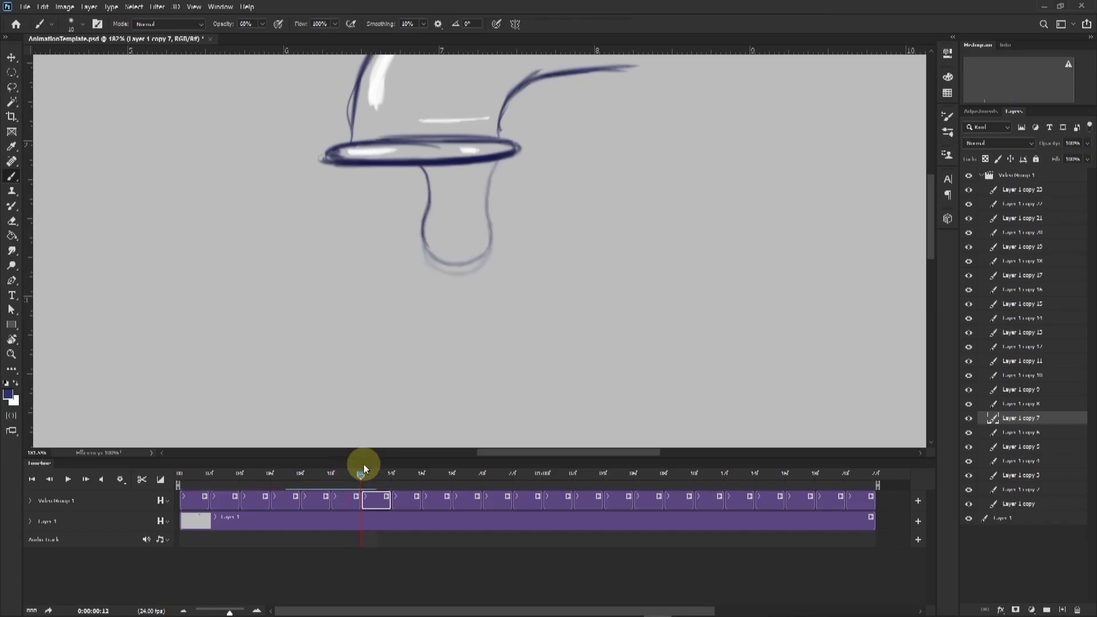
mouse_move(424, 234)
left_mouse_down()
mouse_move(448, 255)
mouse_move(471, 255)
mouse_move(488, 230)
left_mouse_up()
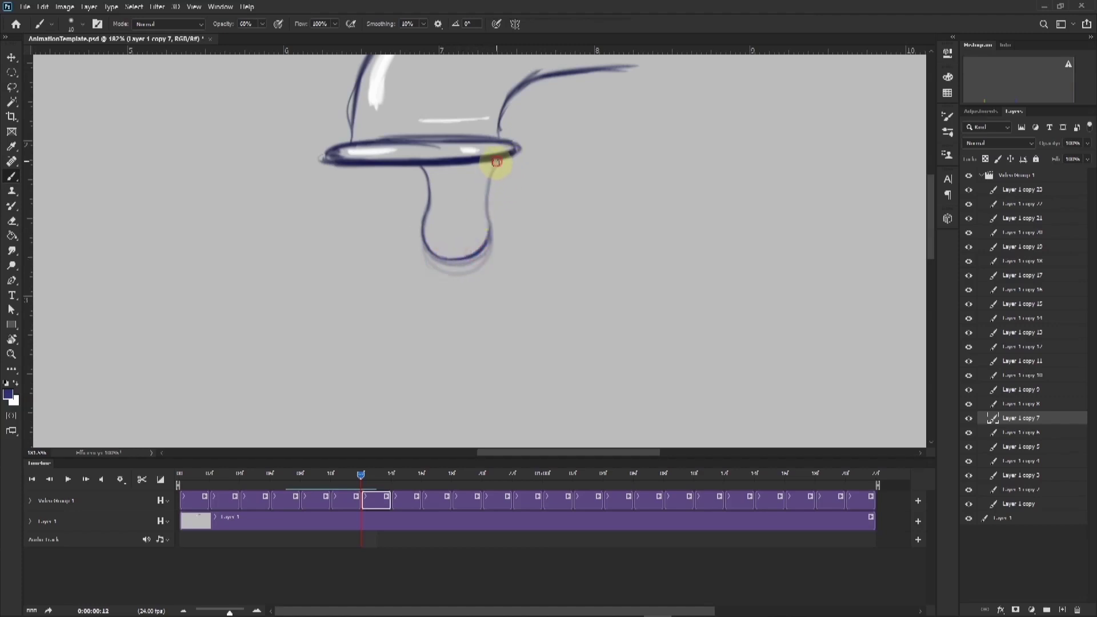
left_click_drag(488, 178, 488, 221)
left_click_drag(485, 212, 481, 252)
left_click_drag(506, 196, 423, 203)
On the eighth frame, Layer 1 copy 8, draw the drop stretching downward again past the previous outline.
left_click_drag(357, 472, 388, 493)
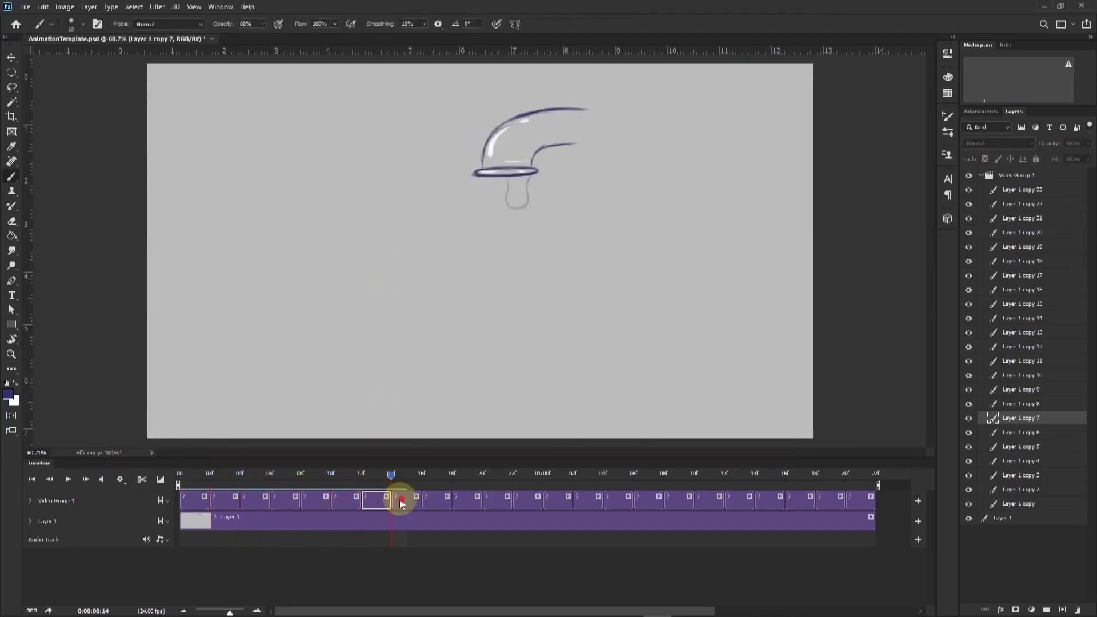
left_click(401, 497)
left_click_drag(537, 200, 583, 164)
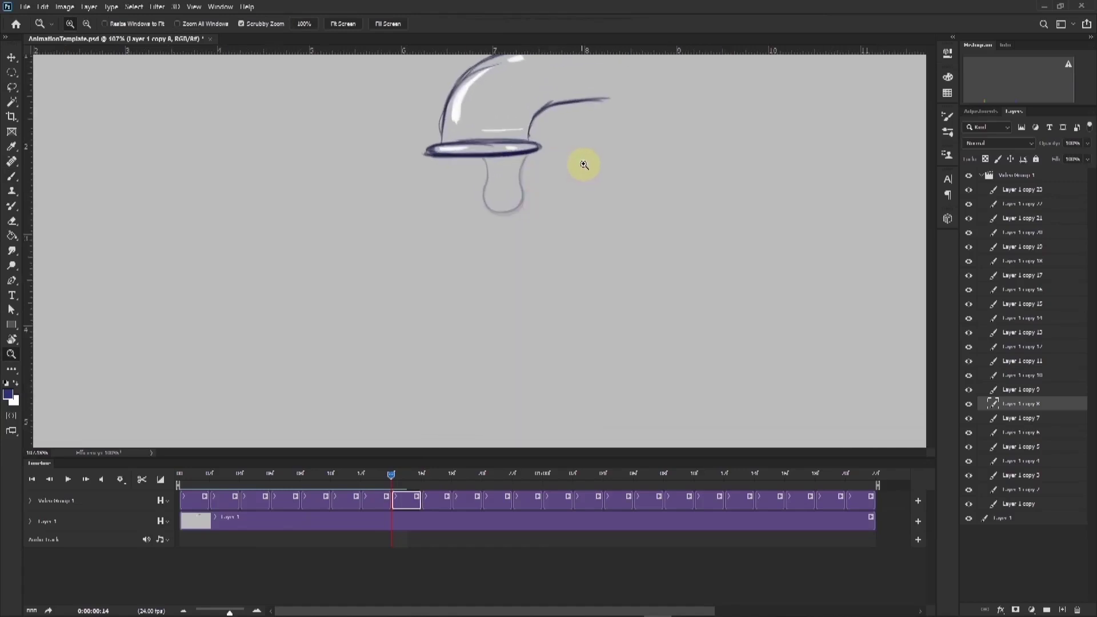
left_click_drag(529, 187, 546, 178)
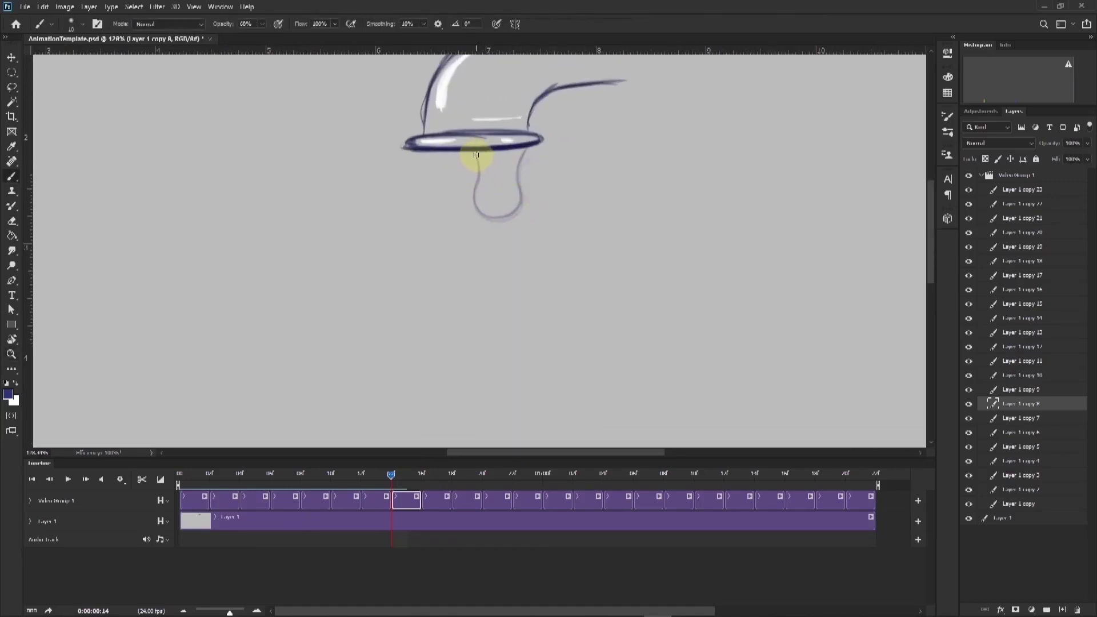
left_click_drag(475, 159, 476, 208)
mouse_move(479, 164)
left_mouse_down()
mouse_move(475, 213)
mouse_move(525, 147)
mouse_move(502, 235)
mouse_move(478, 223)
mouse_move(488, 232)
mouse_move(482, 224)
mouse_move(518, 220)
mouse_move(519, 222)
left_mouse_up()
mouse_move(512, 228)
left_mouse_down()
mouse_move(521, 221)
mouse_move(509, 232)
left_mouse_up()
left_click_drag(519, 169, 522, 212)
On the ninth frame, Layer 1 copy 9, draw a longer drop with a thinner neck and reinforce its left side.
left_click_drag(384, 475, 424, 493)
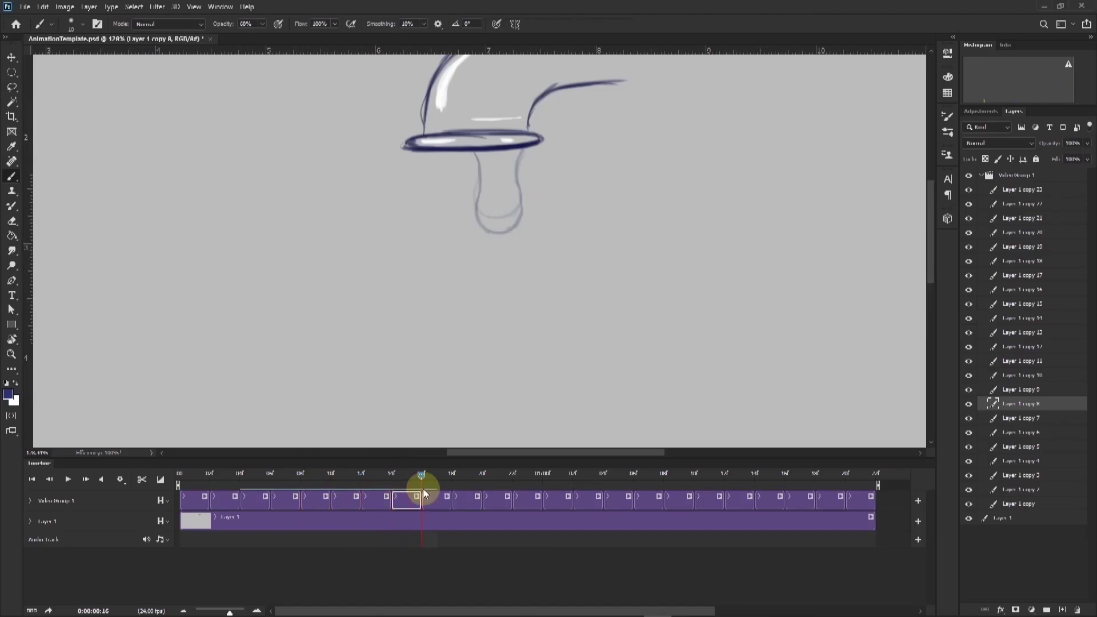
left_click(436, 502)
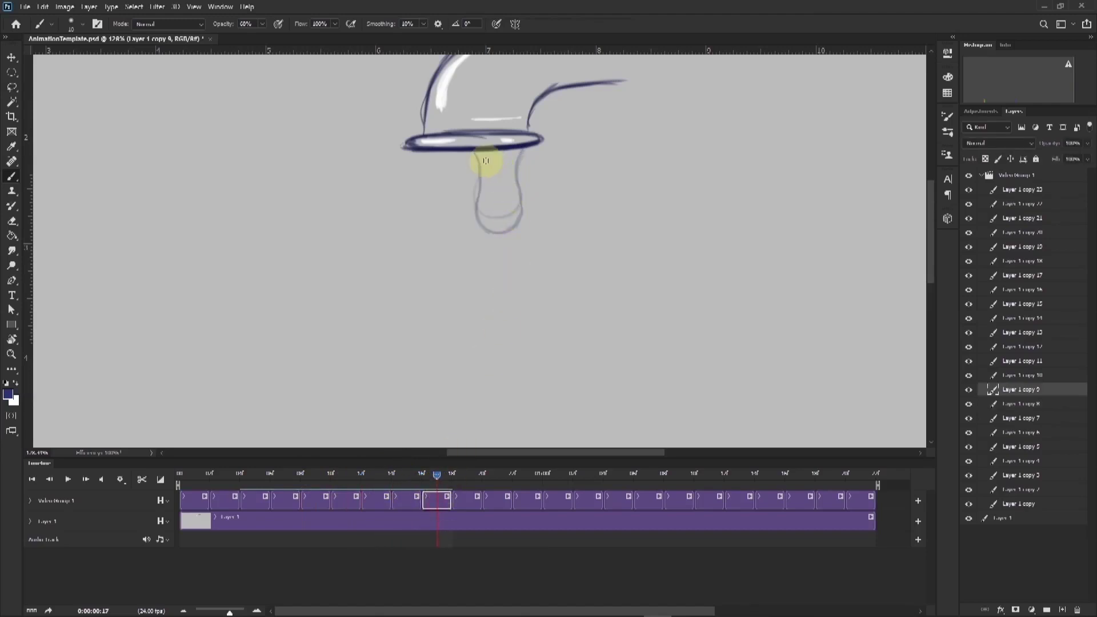
mouse_move(475, 153)
left_mouse_down()
mouse_move(478, 232)
mouse_move(500, 252)
mouse_move(479, 236)
mouse_move(497, 248)
mouse_move(482, 241)
mouse_move(505, 248)
mouse_move(485, 245)
mouse_move(513, 246)
mouse_move(493, 247)
mouse_move(519, 237)
left_mouse_up()
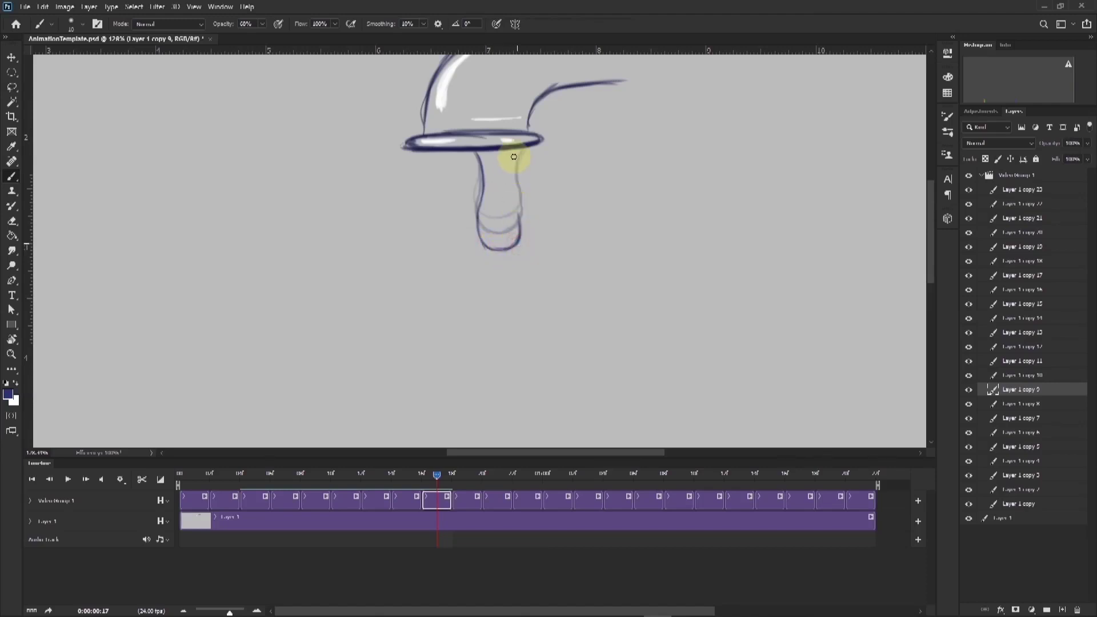
left_click_drag(519, 150, 517, 207)
left_click_drag(475, 153, 479, 232)
left_click_drag(482, 191, 487, 246)
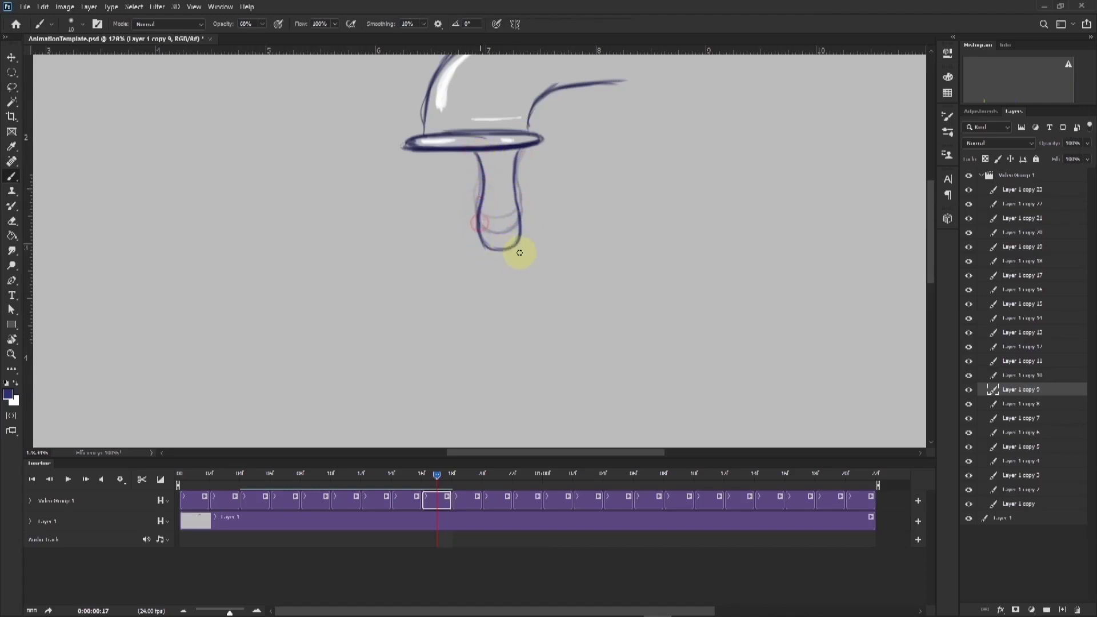
On the tenth frame, Layer 1 copy 10, draw the elongated drop with a narrow neck and rounded bulb.
left_click_drag(436, 476, 461, 499)
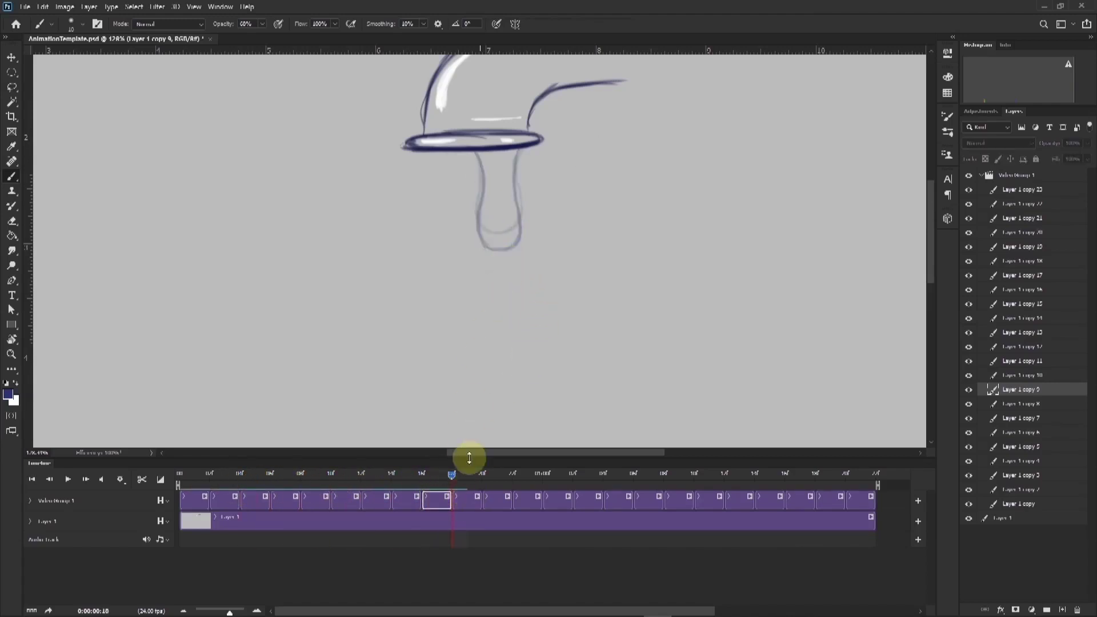
left_click(469, 497)
mouse_move(476, 153)
left_mouse_down()
mouse_move(477, 230)
mouse_move(505, 254)
mouse_move(481, 241)
mouse_move(478, 231)
mouse_move(504, 250)
mouse_move(487, 248)
mouse_move(510, 250)
mouse_move(493, 250)
mouse_move(517, 245)
mouse_move(503, 251)
mouse_move(518, 241)
mouse_move(507, 249)
mouse_move(517, 215)
left_mouse_up()
mouse_move(516, 157)
left_mouse_down()
mouse_move(520, 230)
mouse_move(497, 219)
mouse_move(407, 279)
mouse_move(440, 397)
left_mouse_up()
key("z")
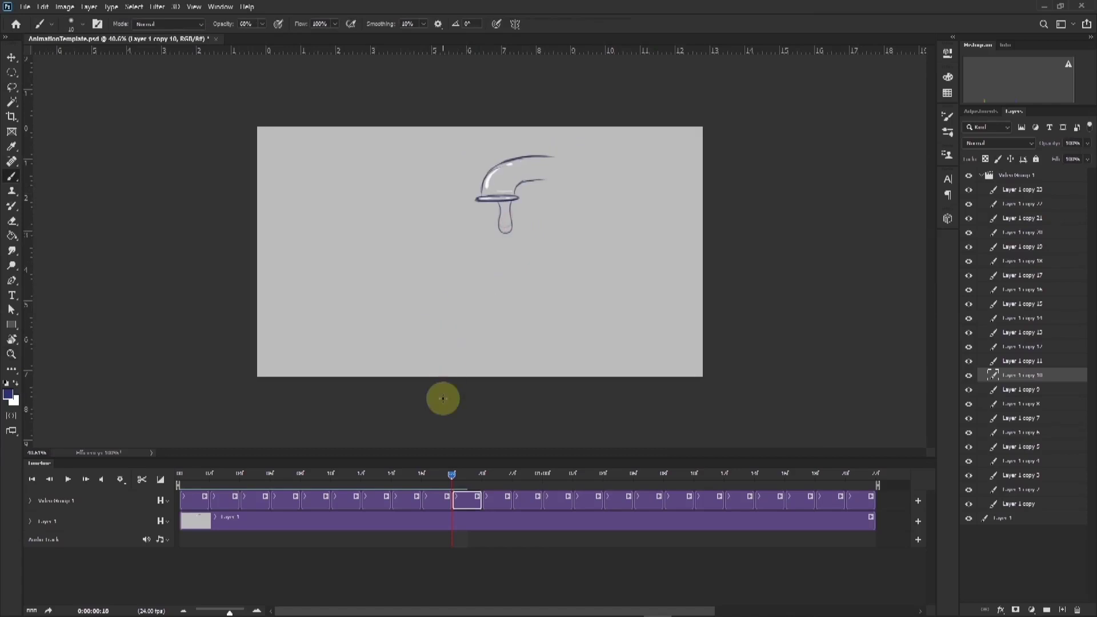
Disable onion skins and preview the drip animation by playing it back and scrubbing through the drawn frames.
left_click(931, 465)
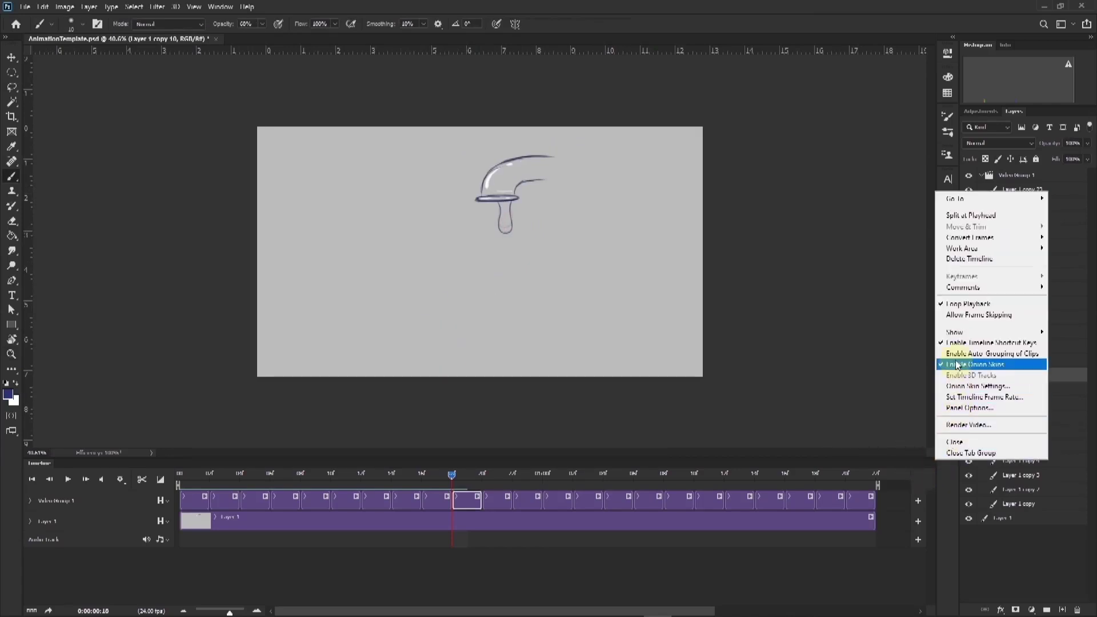
left_click(960, 365)
left_click(68, 479)
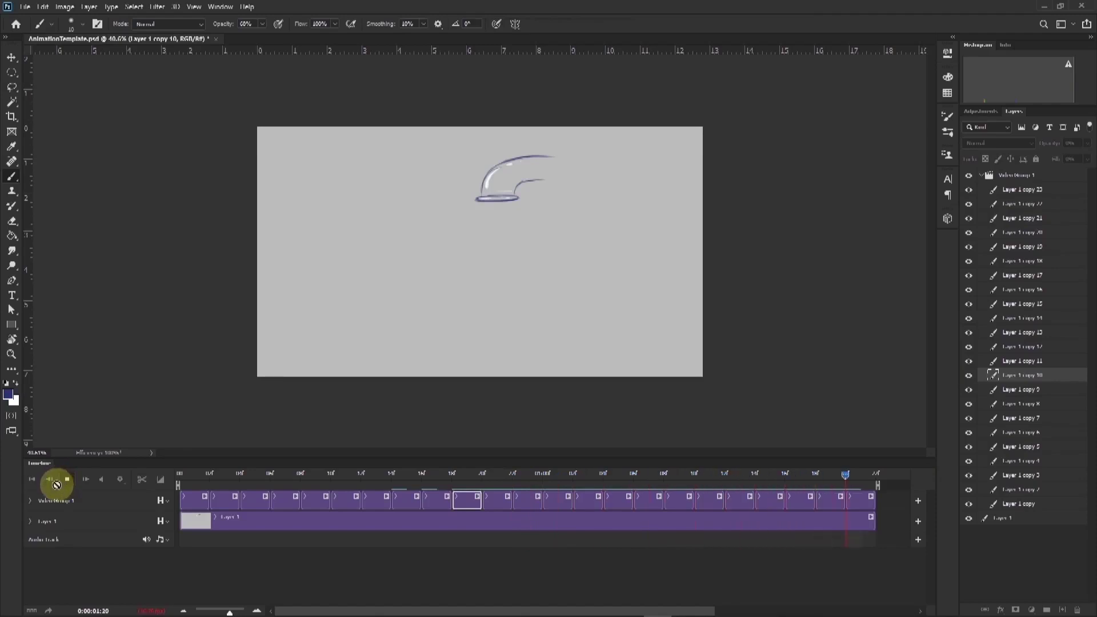
left_click(67, 480)
left_click(391, 475)
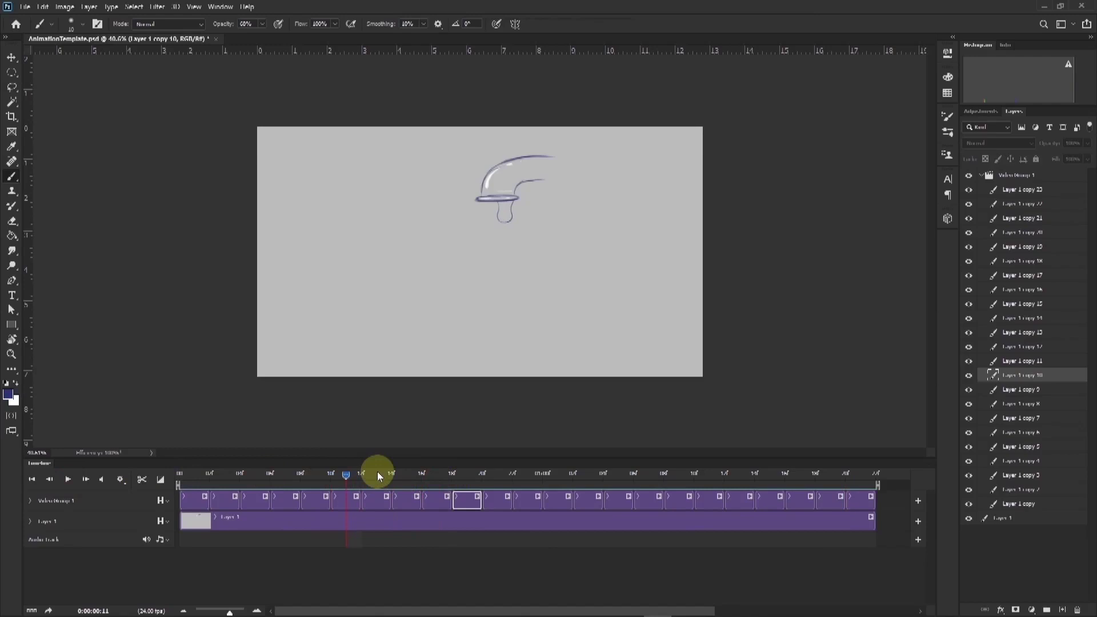
left_click_drag(452, 473, 482, 473)
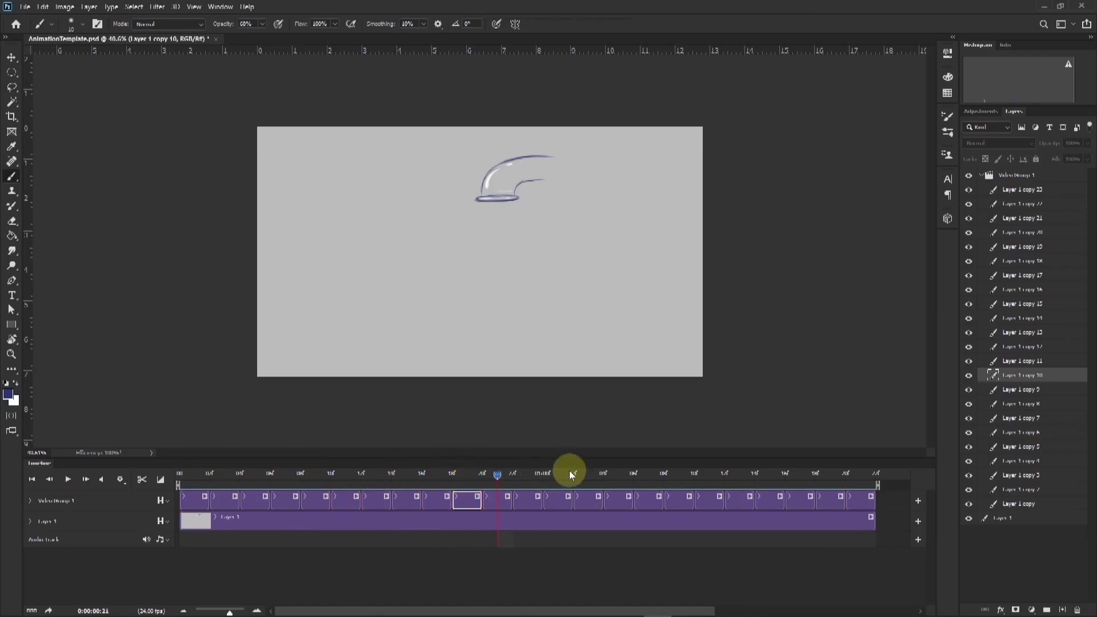
Enable onion skins and select the eleventh frame, Layer 1 copy 11, for drawing below the previous frame's stretched drop.
left_click(934, 459)
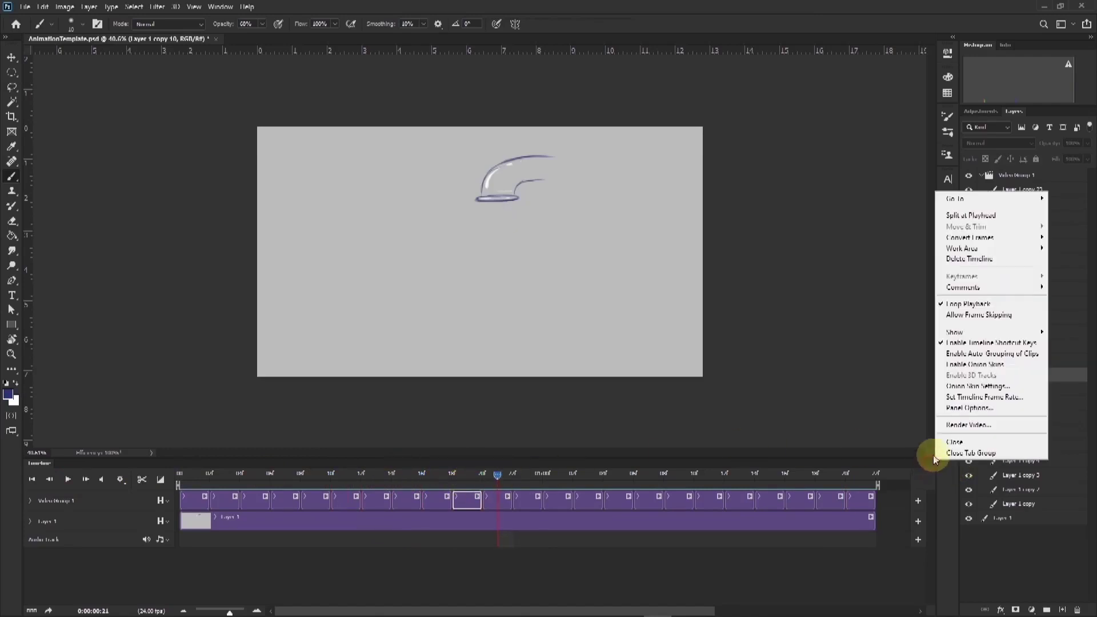
left_click(974, 364)
key("z")
left_click_drag(506, 253, 560, 215)
key("b")
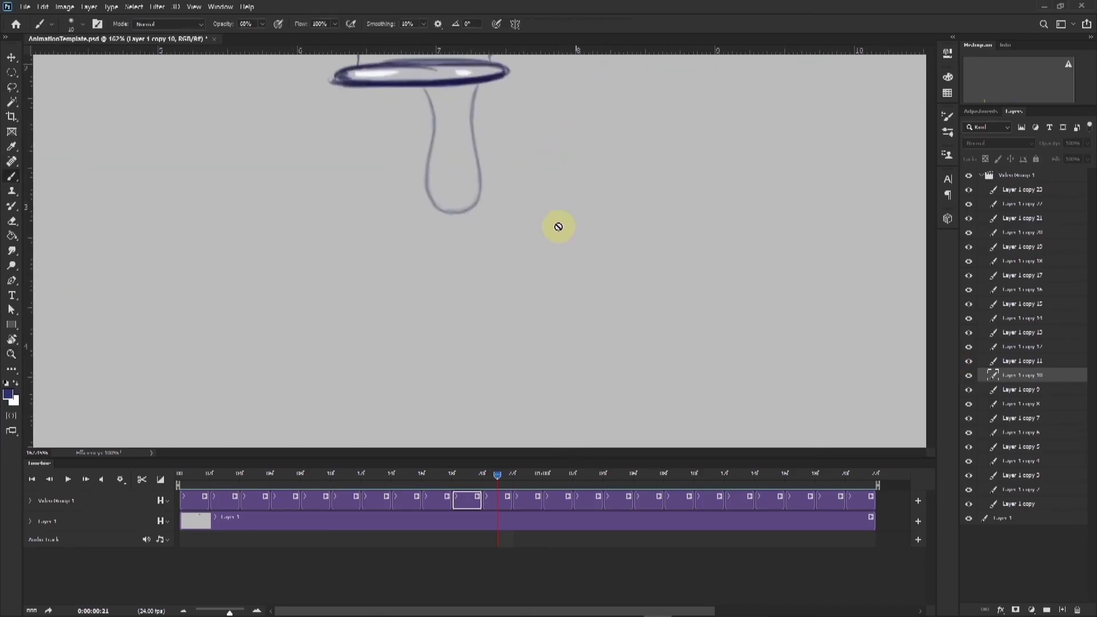
left_click(497, 478)
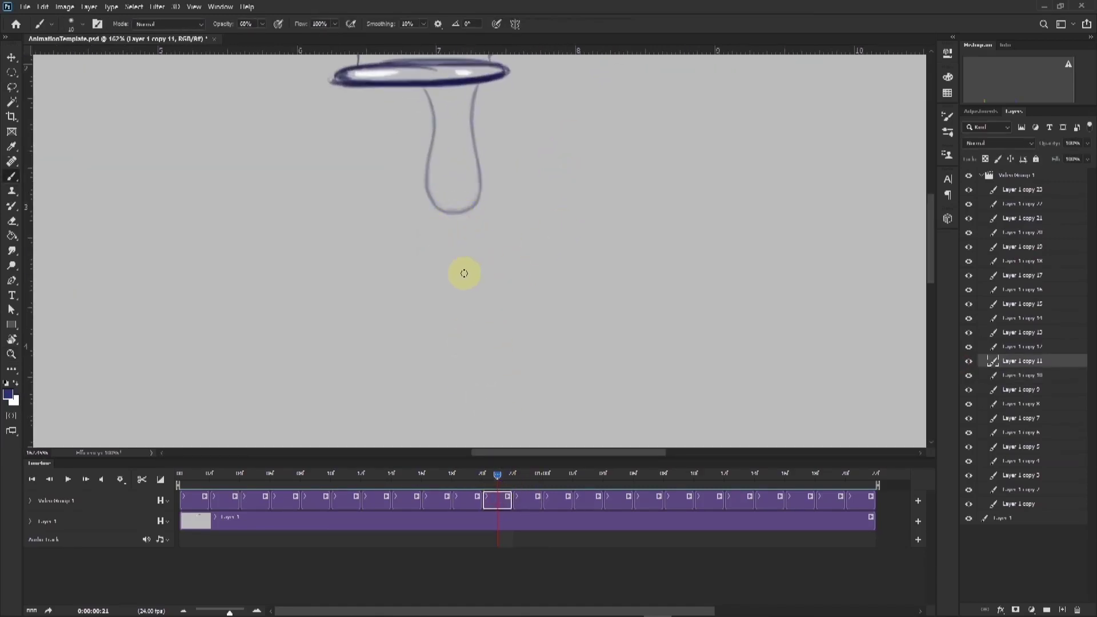
mouse_move(496, 472)
left_mouse_down()
mouse_move(429, 473)
mouse_move(502, 481)
left_mouse_up()
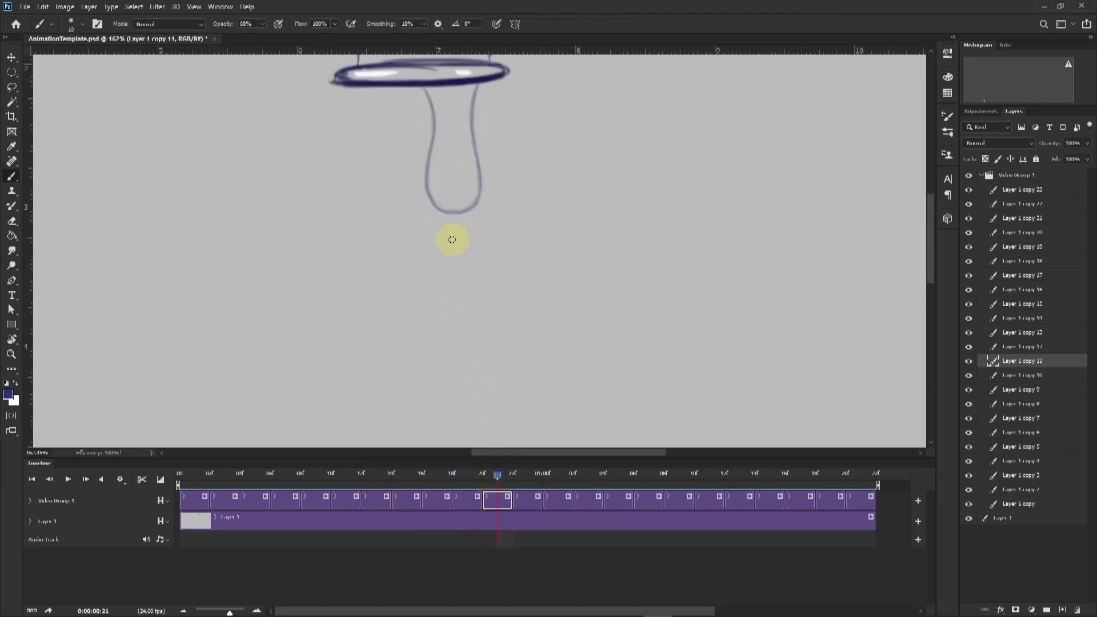
On Layer 1 copy 11, draw a detached round drop with a small droplet above it and a leftover bulge under the faucet rim.
mouse_move(475, 260)
left_mouse_down()
mouse_move(427, 260)
mouse_move(464, 288)
mouse_move(458, 242)
mouse_move(430, 283)
mouse_move(474, 267)
mouse_move(435, 250)
mouse_move(443, 292)
mouse_move(460, 245)
mouse_move(427, 266)
mouse_move(453, 247)
mouse_move(469, 275)
mouse_move(450, 242)
mouse_move(469, 270)
mouse_move(454, 245)
mouse_move(463, 266)
mouse_move(462, 246)
mouse_move(444, 295)
mouse_move(431, 257)
left_mouse_up()
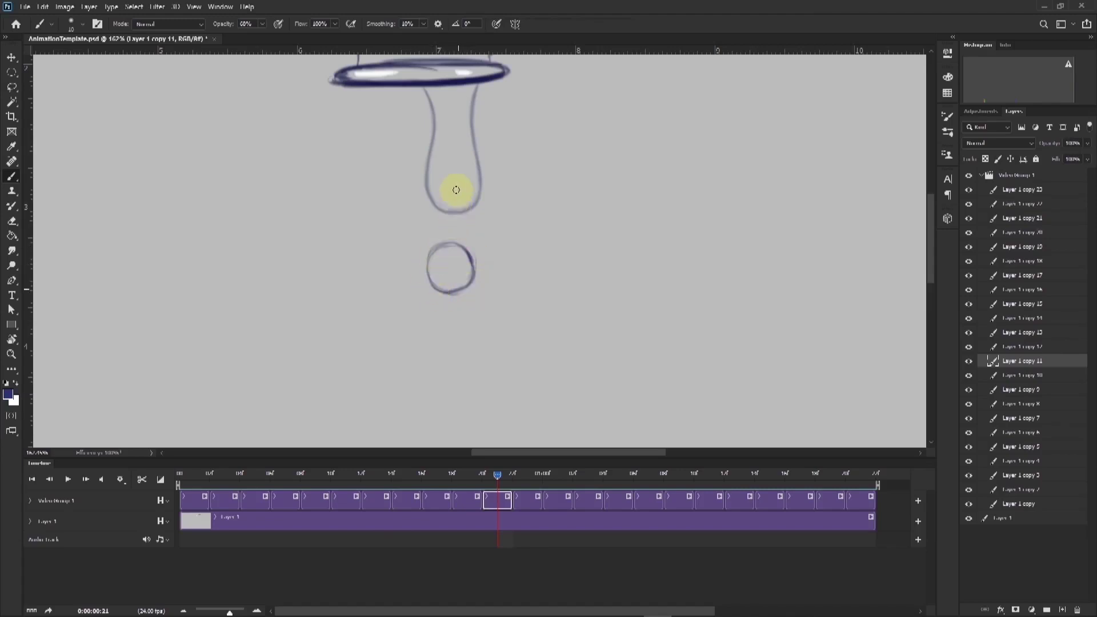
mouse_move(451, 216)
left_mouse_down()
mouse_move(455, 196)
mouse_move(444, 199)
mouse_move(454, 215)
mouse_move(459, 197)
mouse_move(451, 216)
left_mouse_up()
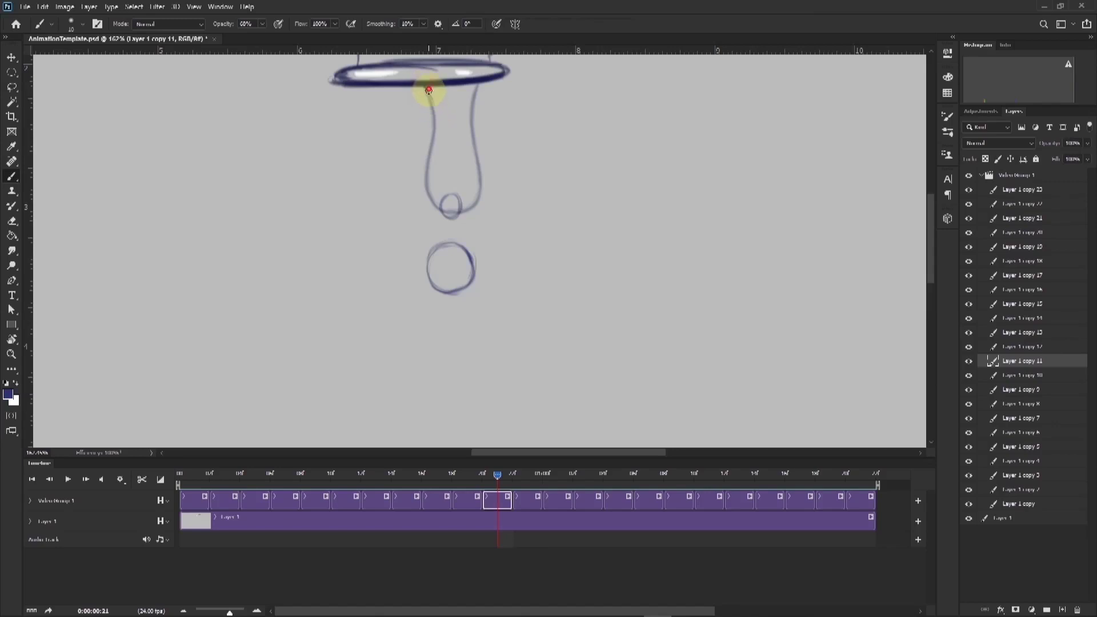
mouse_move(424, 87)
left_mouse_down()
mouse_move(443, 117)
mouse_move(473, 112)
mouse_move(478, 86)
left_mouse_up()
On the twelfth frame, Layer 1 copy 12, draw the detached drop and droplet farther down and a shallower bulge under the faucet.
key("z")
left_click_drag(483, 153, 388, 175)
key("b")
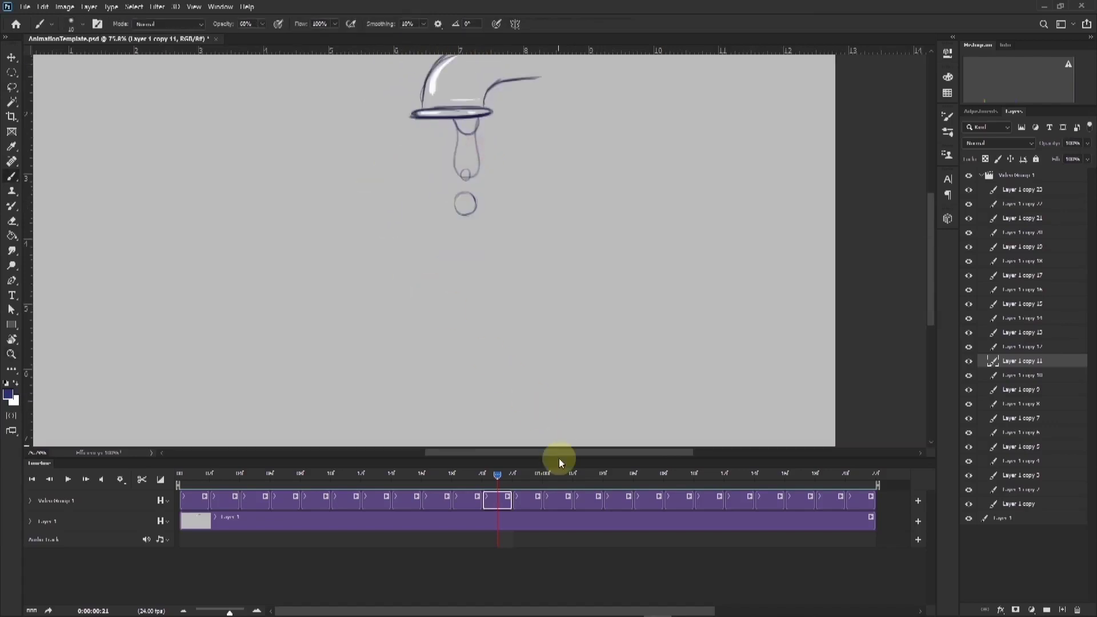
mouse_move(497, 475)
left_mouse_down()
mouse_move(209, 483)
mouse_move(498, 483)
left_mouse_up()
left_click(526, 496)
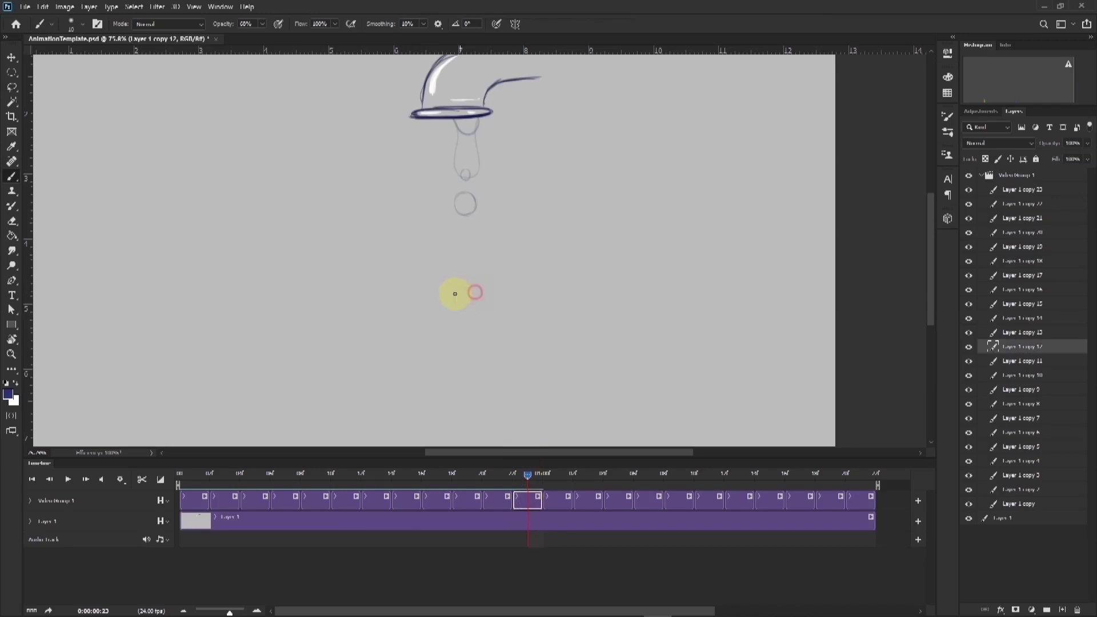
mouse_move(457, 290)
left_mouse_down()
mouse_move(478, 300)
mouse_move(467, 274)
left_mouse_up()
left_click_drag(475, 95, 527, 110)
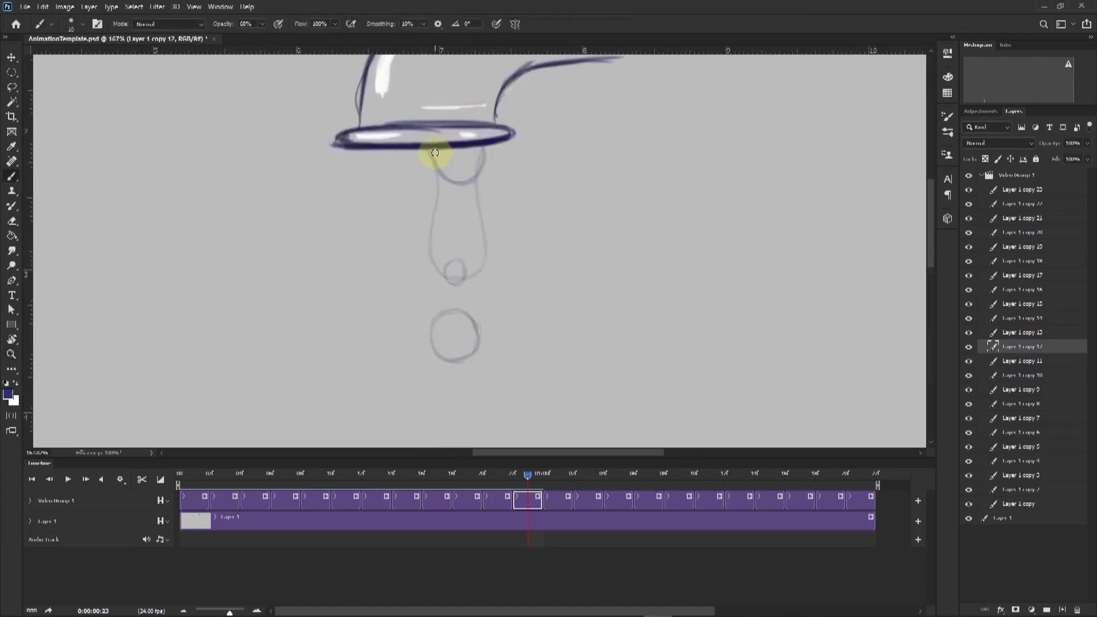
mouse_move(430, 151)
left_mouse_down()
mouse_move(447, 165)
mouse_move(475, 165)
mouse_move(448, 167)
mouse_move(475, 165)
left_mouse_up()
On the thirteenth frame, Layer 1 copy 13, draw an elongated drop and droplet near the canvas bottom plus a small bulge under the faucet.
key("z")
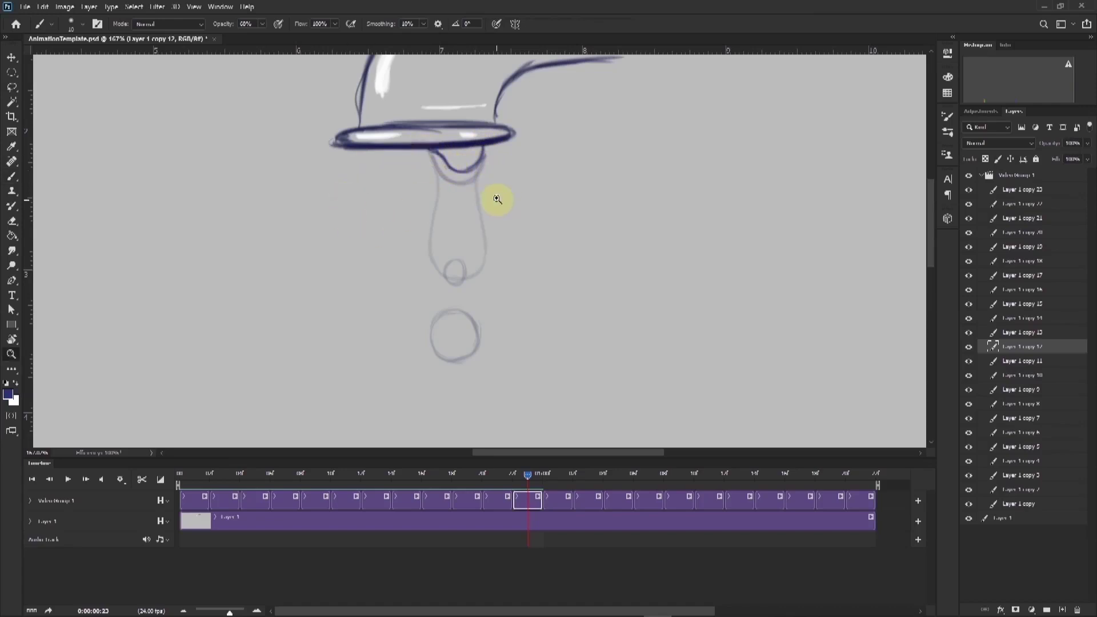
left_click_drag(495, 195, 391, 288)
key("b")
left_click_drag(519, 474, 551, 492)
left_click(558, 501)
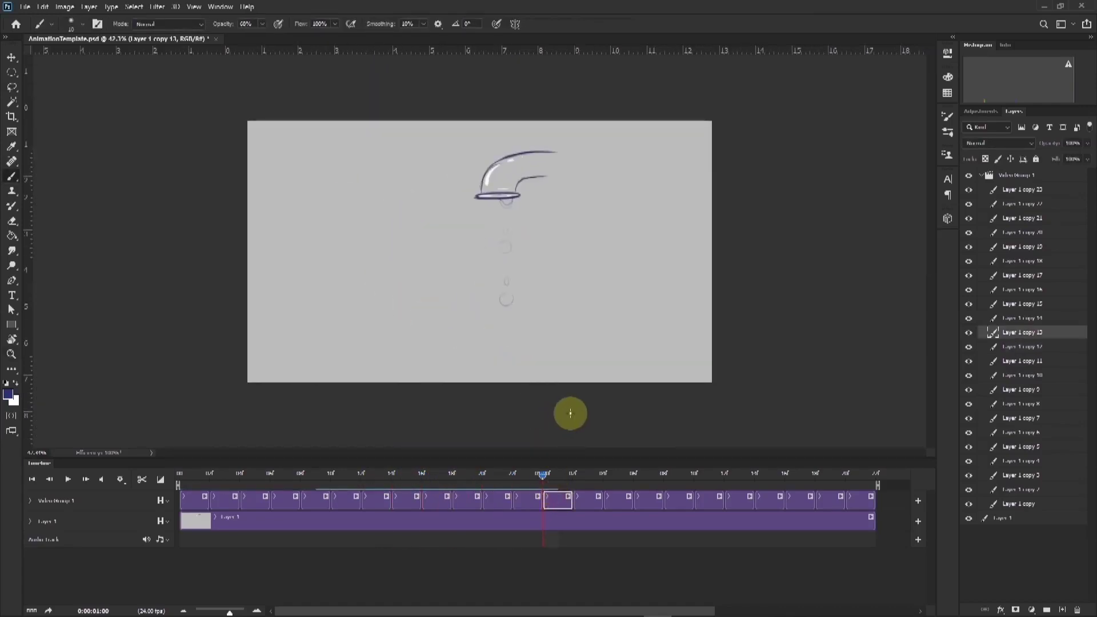
scroll(537, 321, "up", 4)
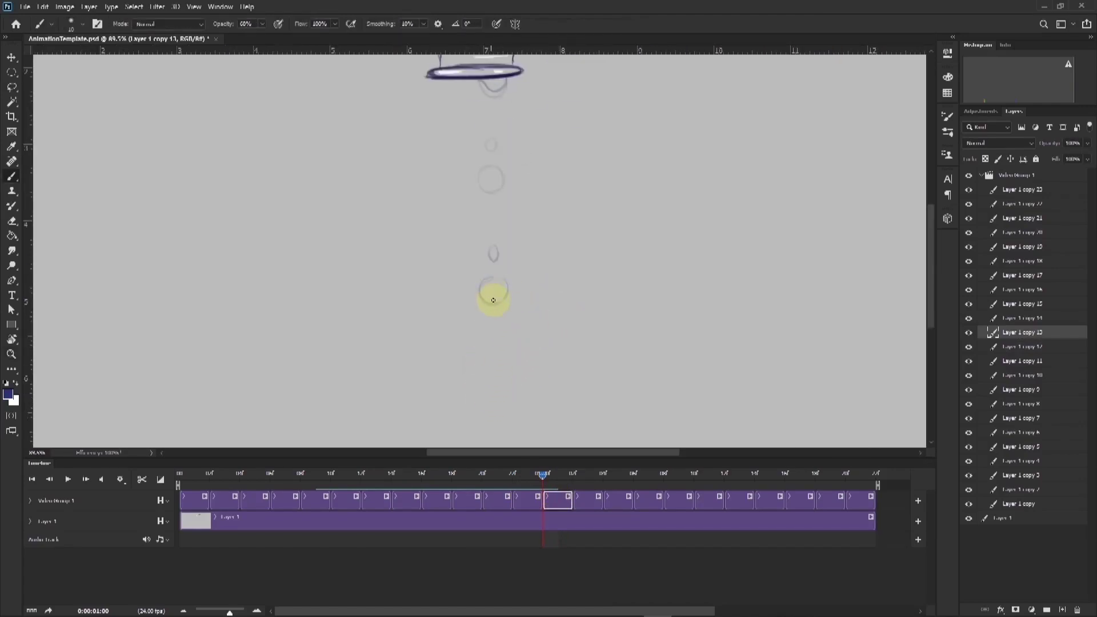
scroll(522, 318, "down", 4)
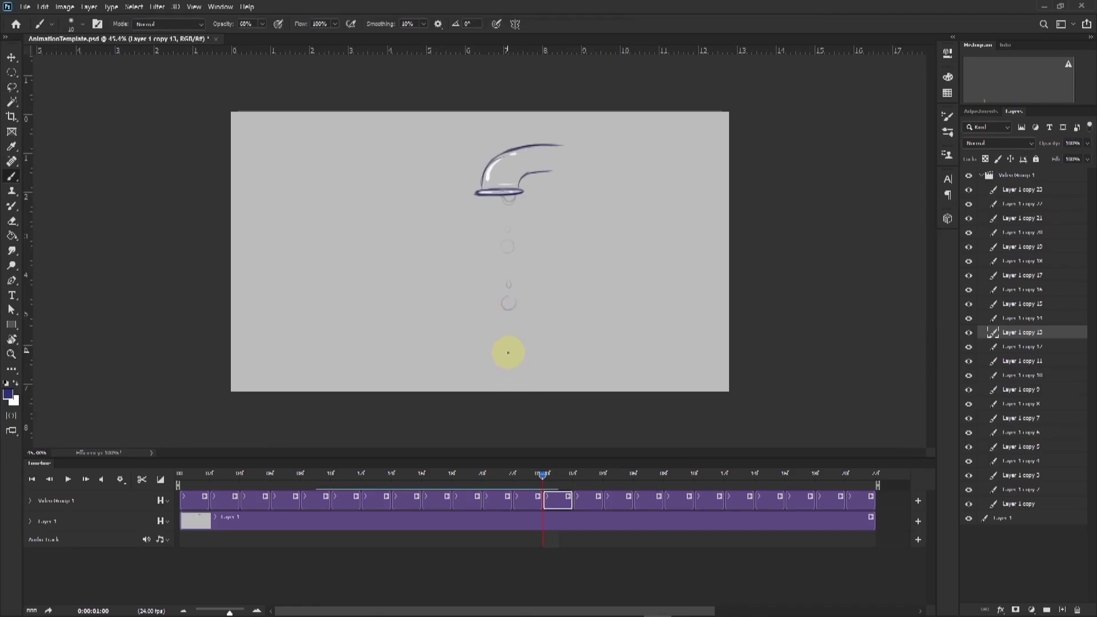
left_click_drag(512, 366, 515, 354)
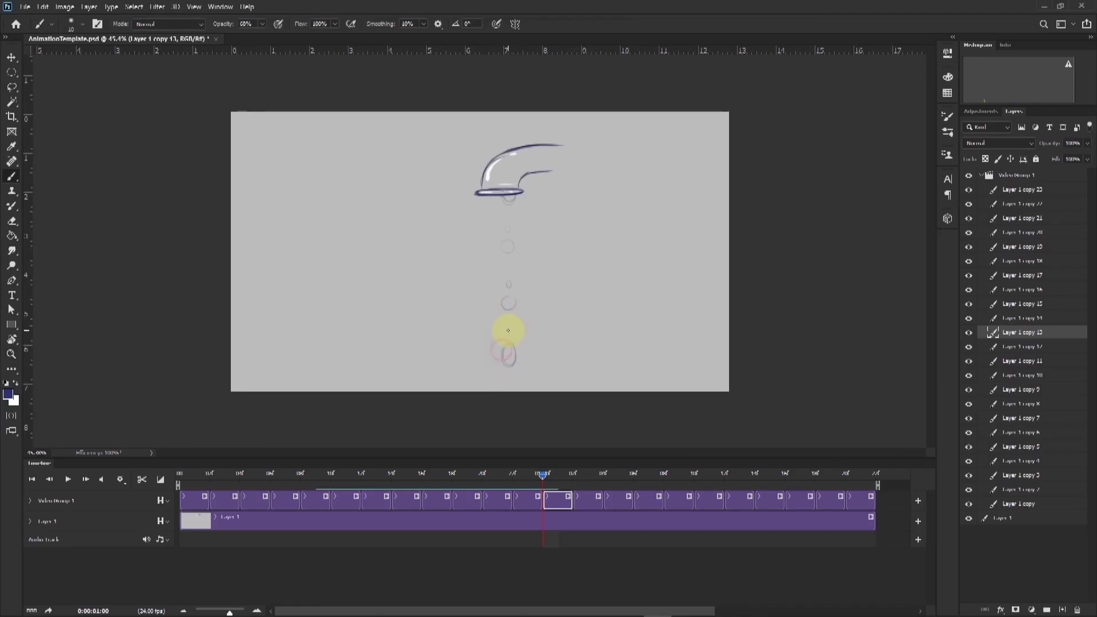
key("ctrl+space")
left_click_drag(508, 171, 561, 188)
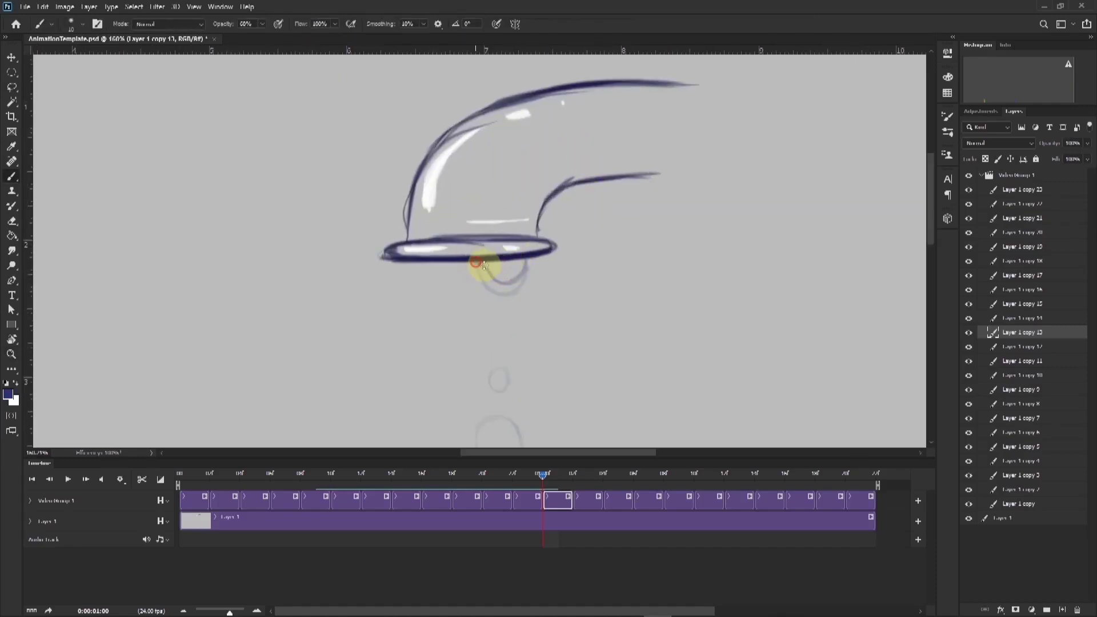
mouse_move(486, 265)
left_mouse_down()
mouse_move(504, 279)
mouse_move(525, 263)
left_mouse_up()
Shorten the timeline work area so it ends shortly after the last drawn frame.
key("z")
left_click_drag(526, 203, 325, 247)
key("b")
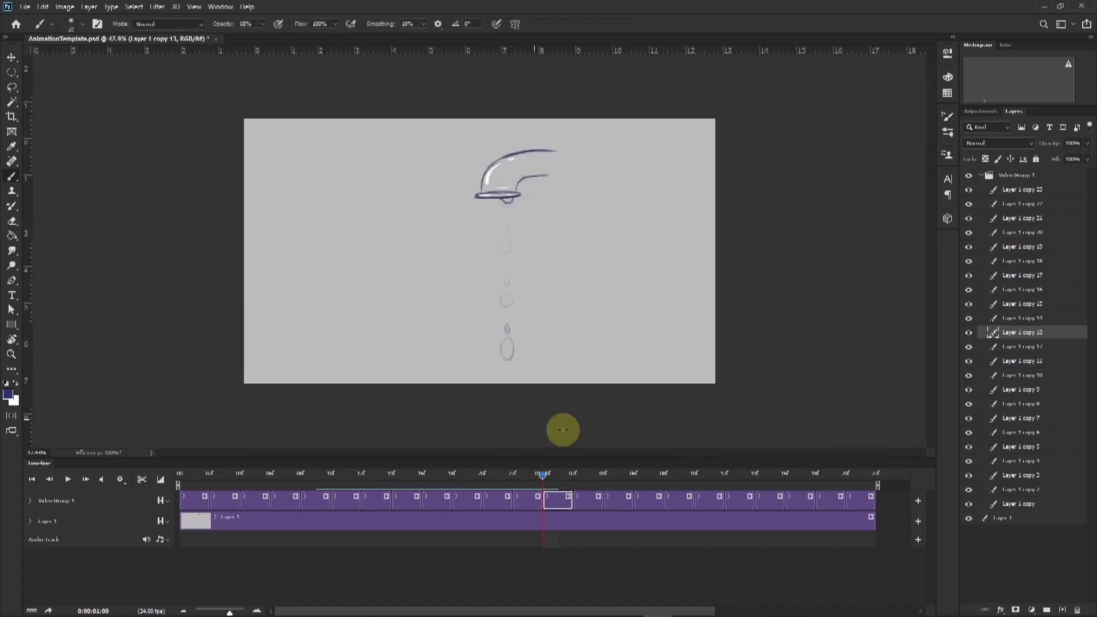
left_click_drag(878, 485, 622, 480)
Disable onion skins and play back the drip animation within the shortened work area.
left_click(928, 465)
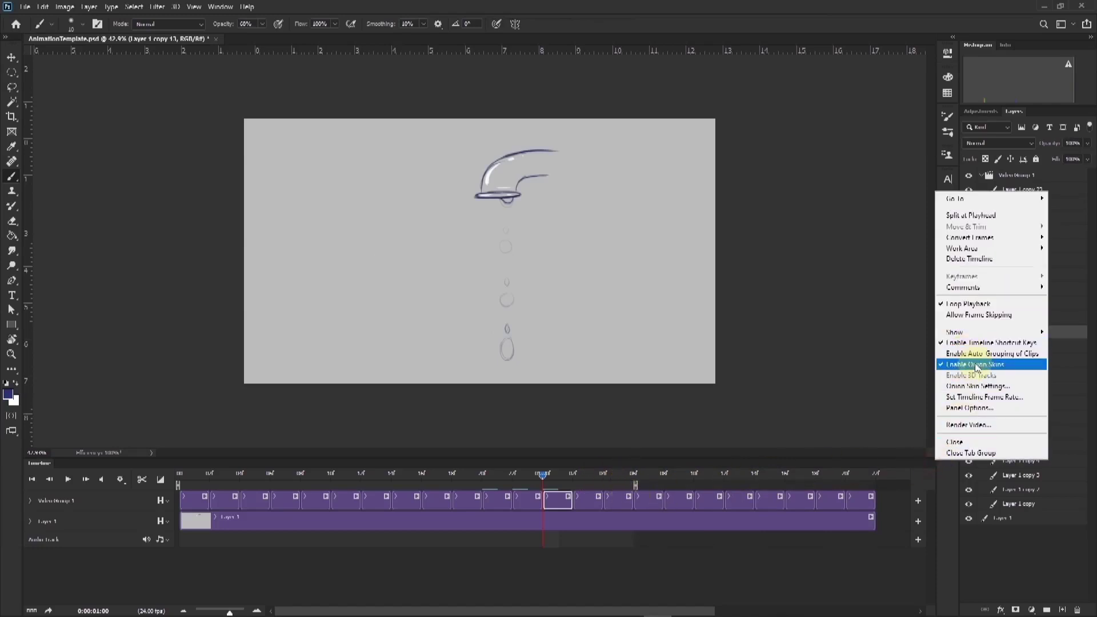
left_click(974, 364)
left_click(67, 479)
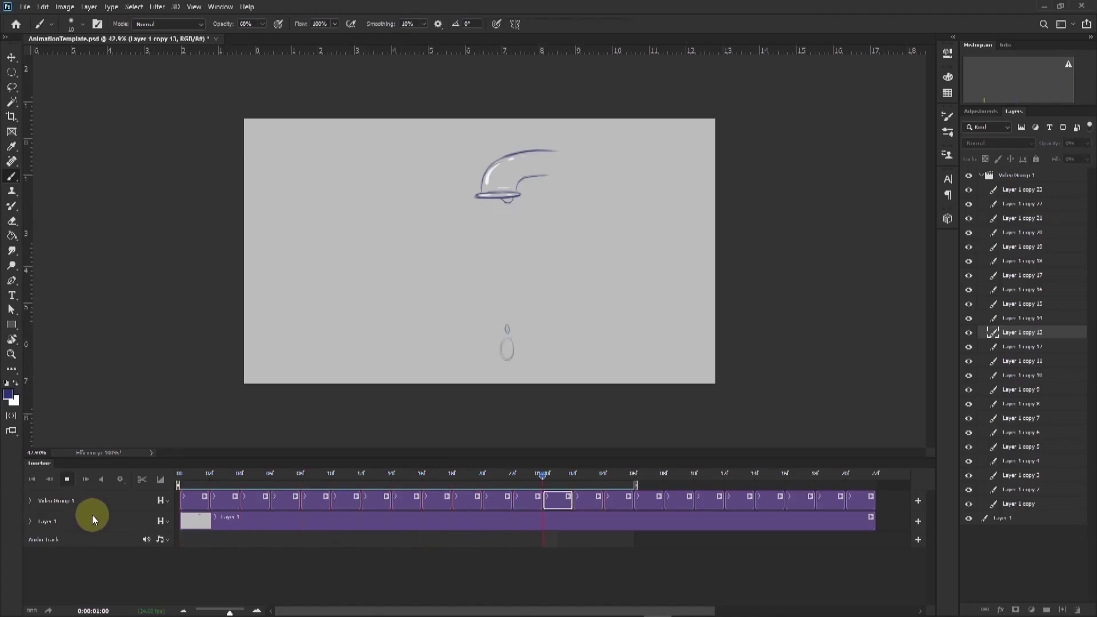
left_click(67, 481)
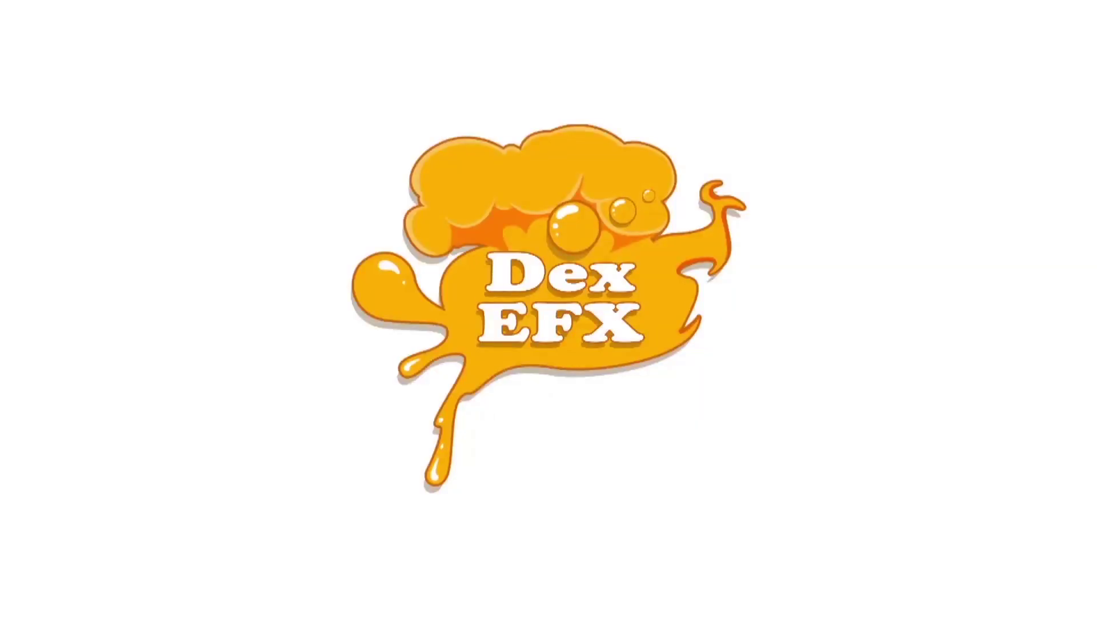